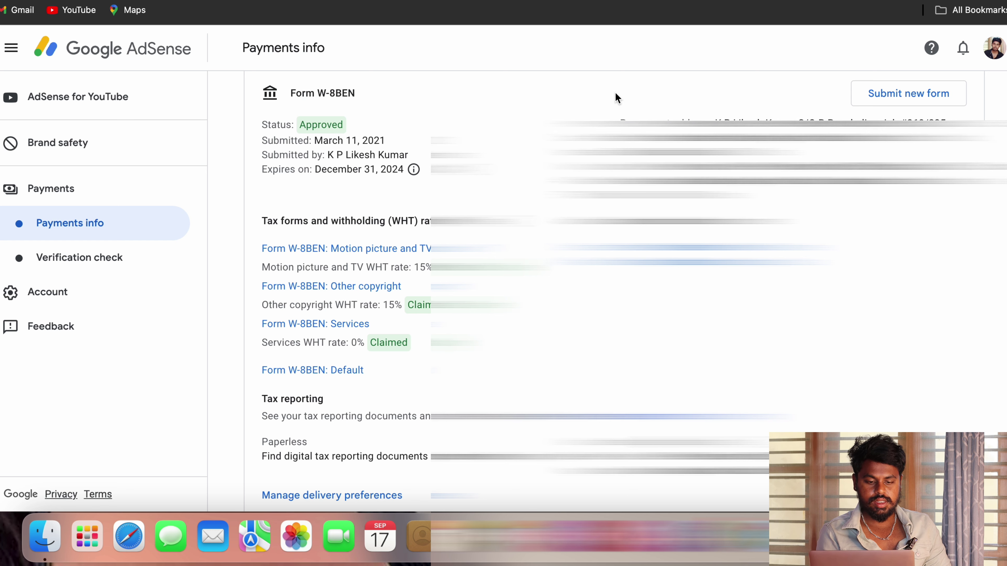
# - Start a new United States tax form, declaring an Individual account that is not a US citizen or resident
pyautogui.click(924, 96)
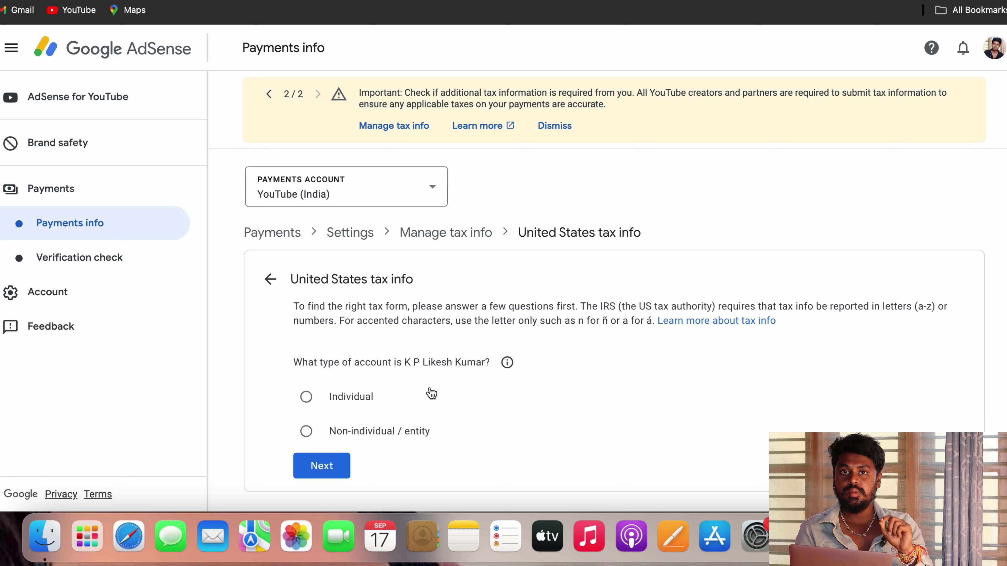
pyautogui.click(372, 398)
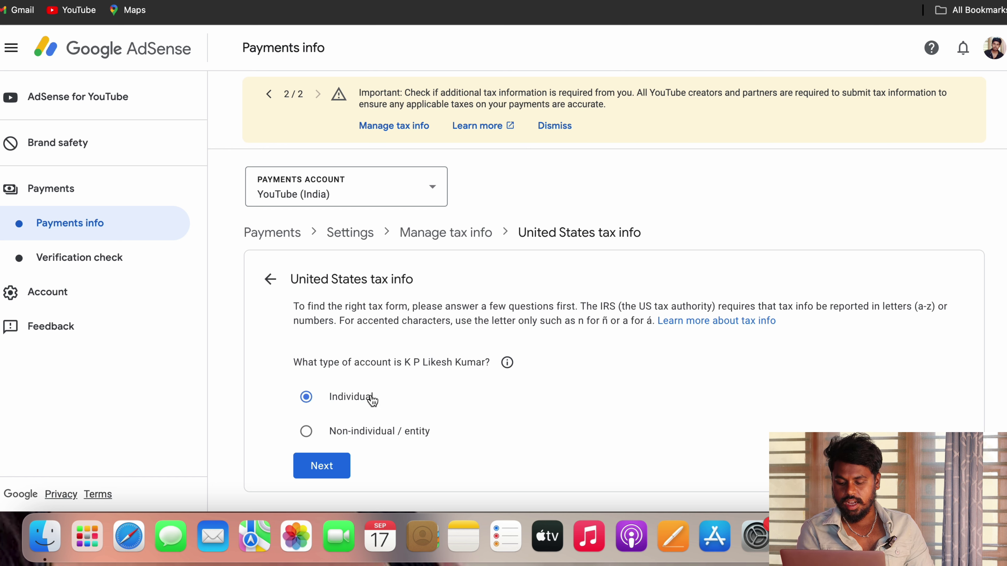
pyautogui.click(334, 469)
pyautogui.scroll(-3, 535, 375)
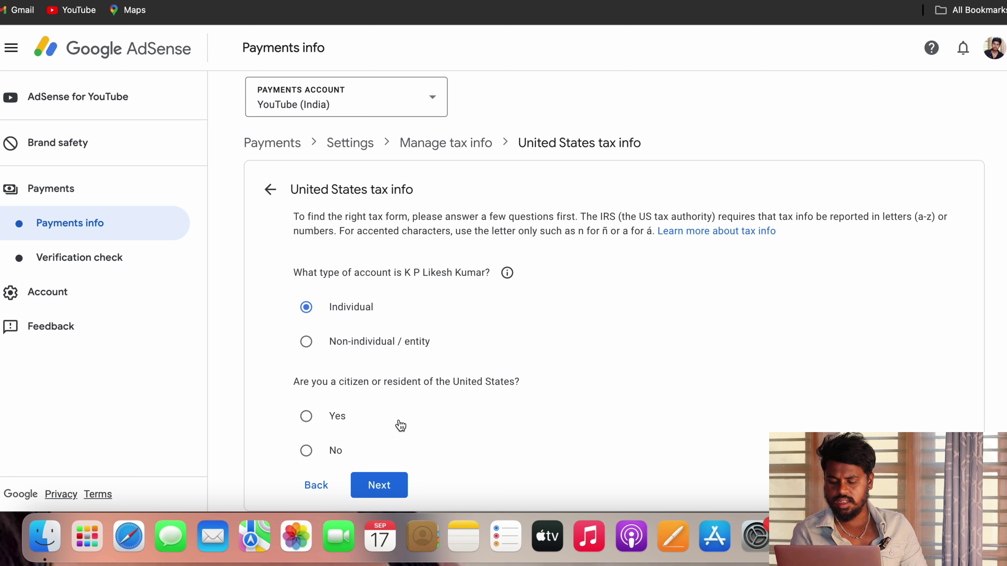
pyautogui.click(336, 451)
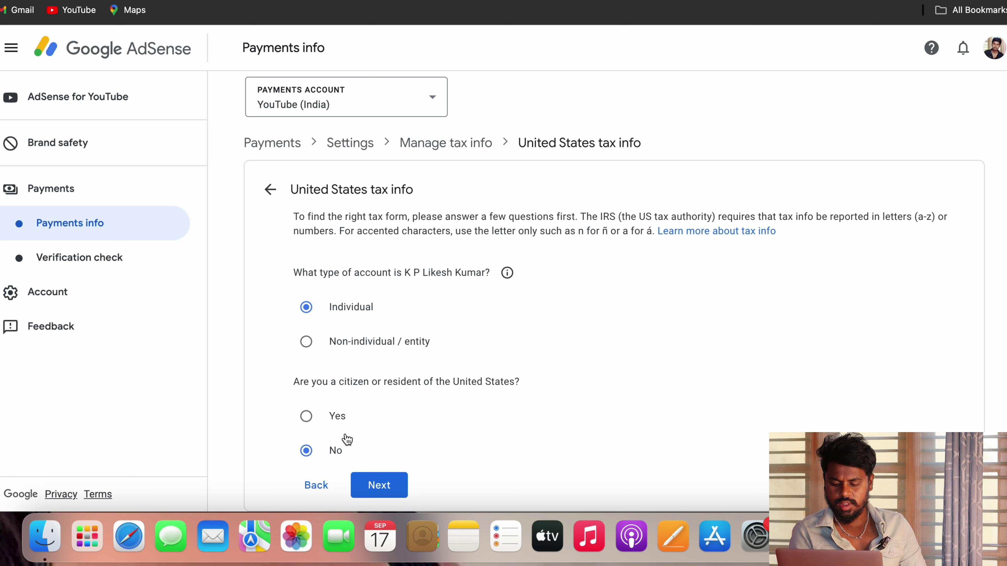
pyautogui.click(378, 485)
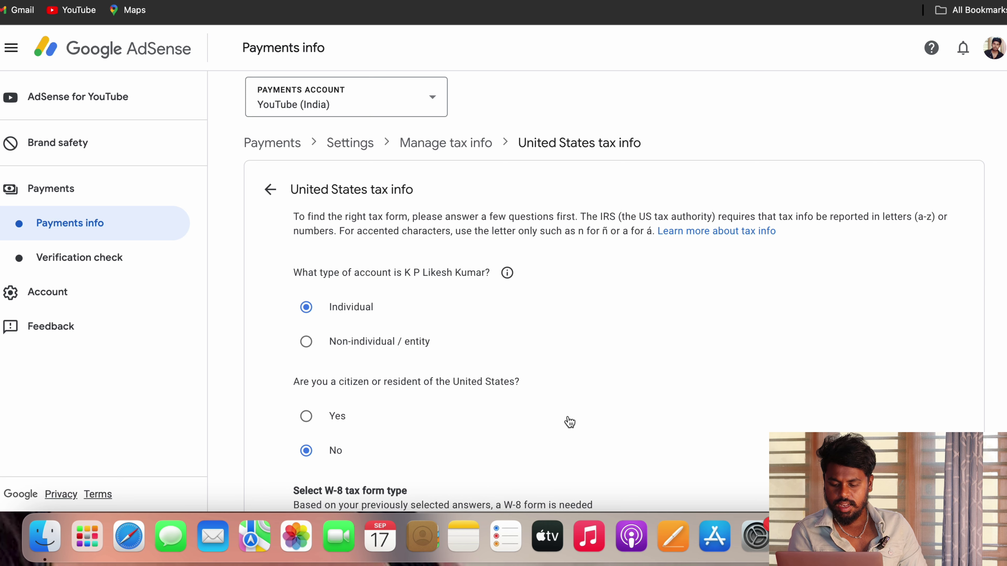
# - Choose W-8BEN as the W-8 tax form type and start the form
pyautogui.scroll(-3, 569, 422)
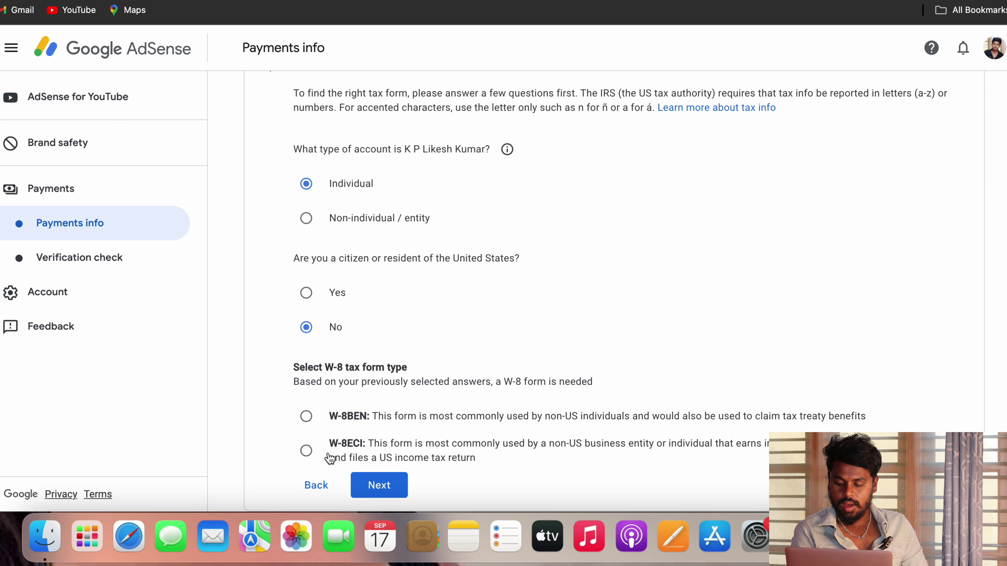
pyautogui.click(312, 418)
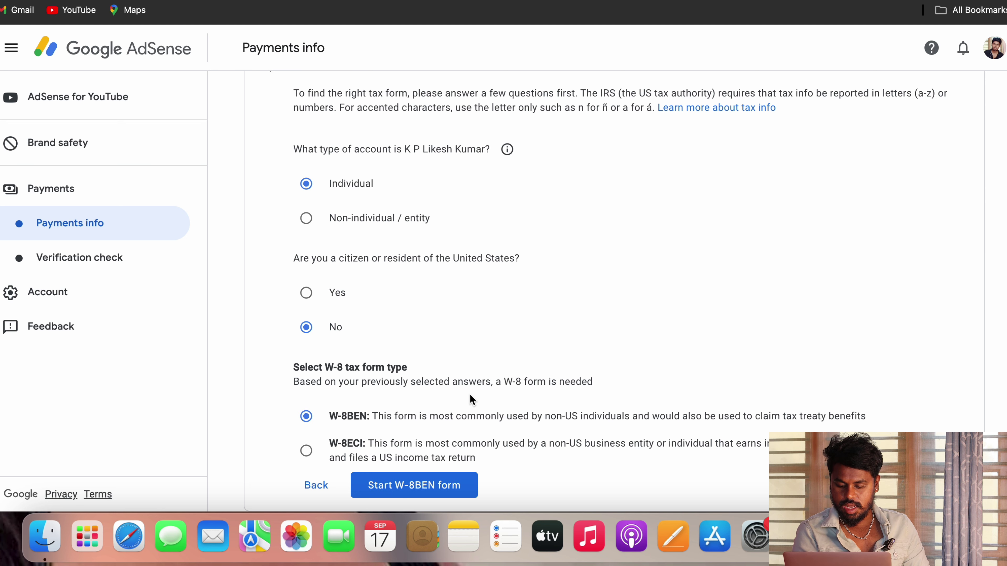
pyautogui.click(426, 488)
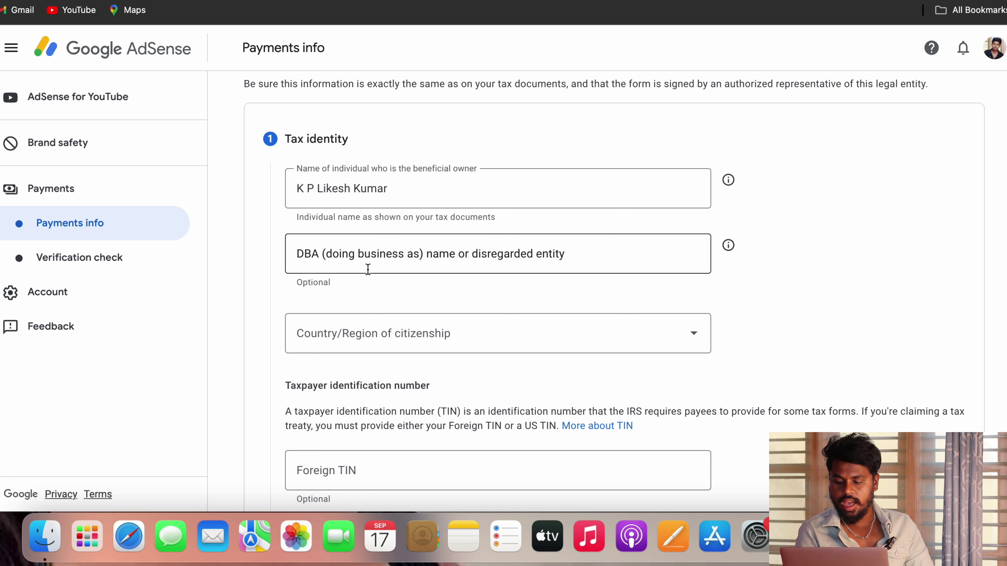
# - Set the country/region of citizenship to India in the tax identity section
pyautogui.scroll(-5, 367, 269)
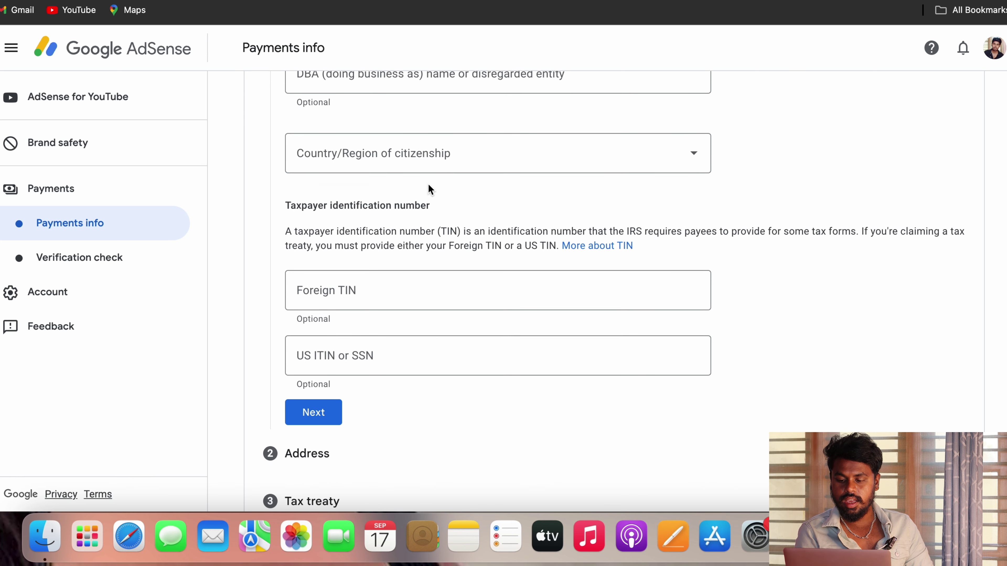
pyautogui.click(419, 161)
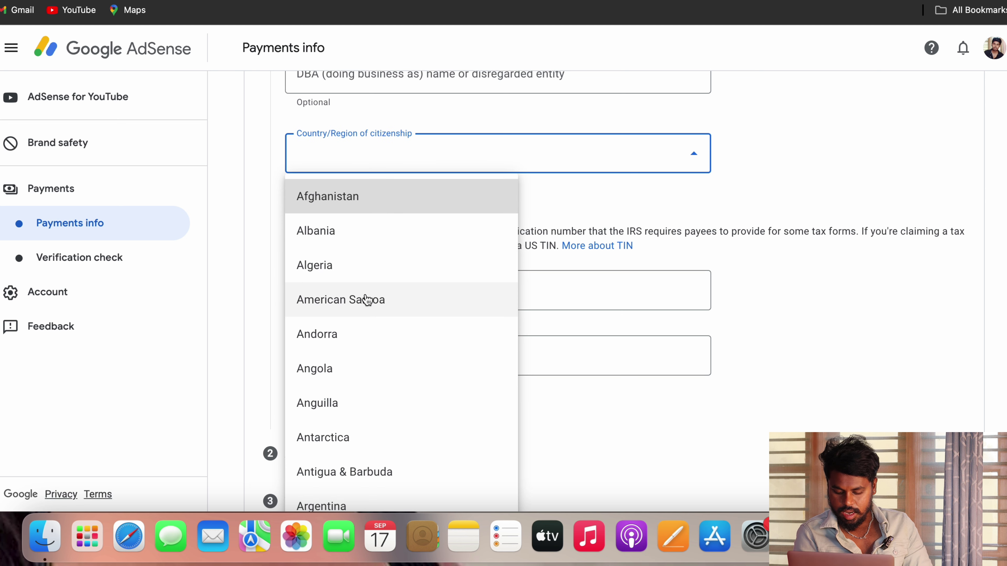
pyautogui.write('indiadi')
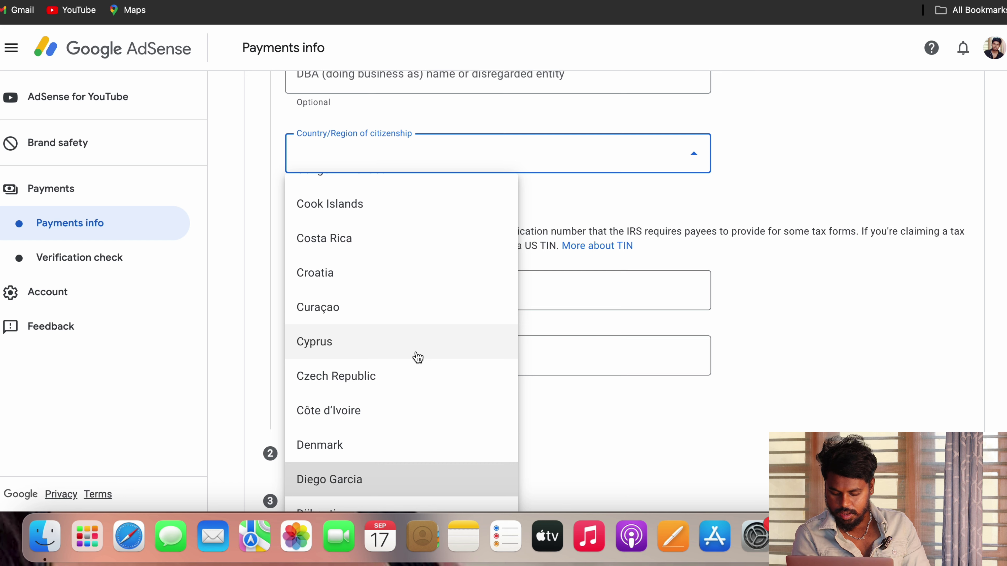
pyautogui.write('india')
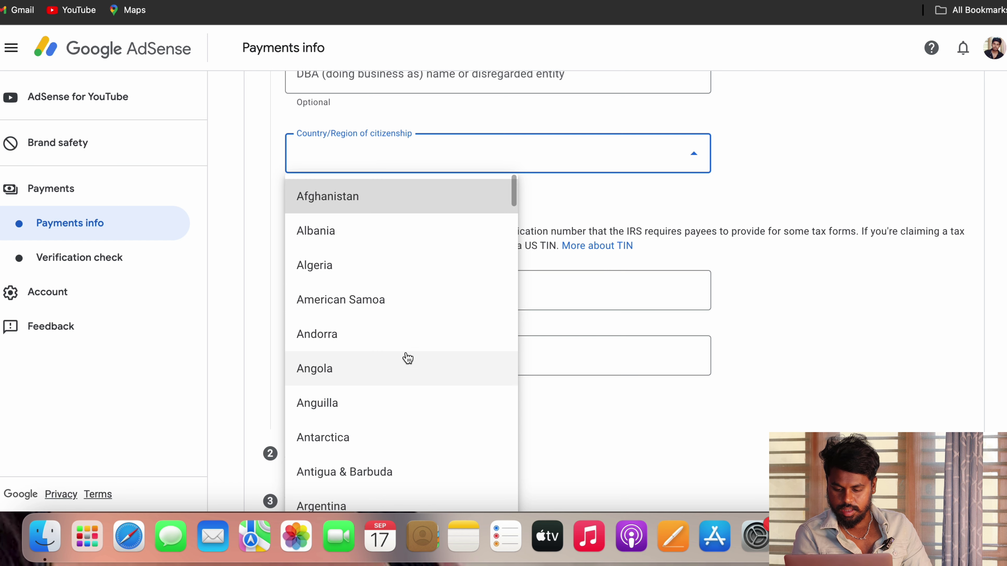
pyautogui.scroll(-20, 412, 301)
pyautogui.scroll(-20, 414, 302)
pyautogui.scroll(-15, 412, 300)
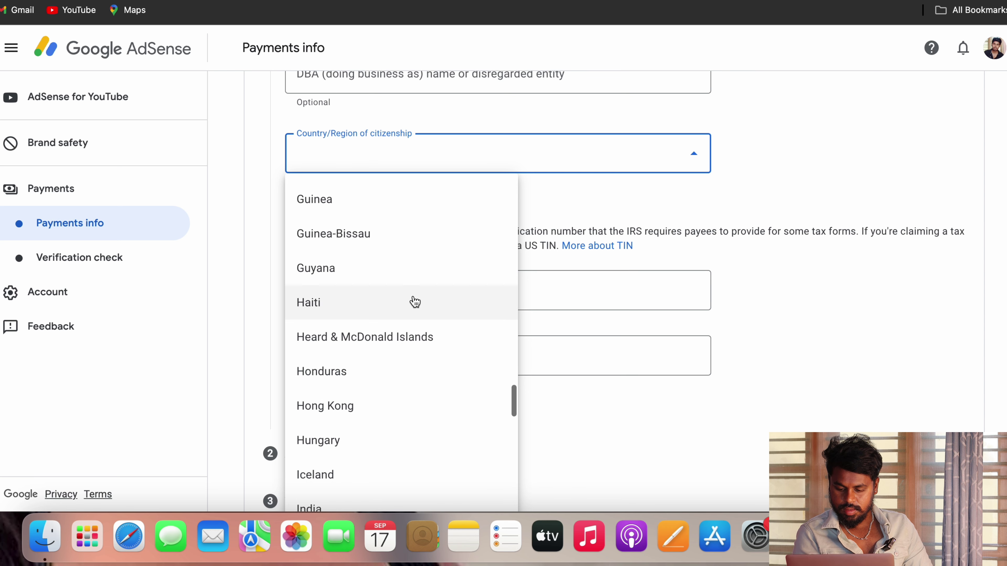
pyautogui.click(410, 248)
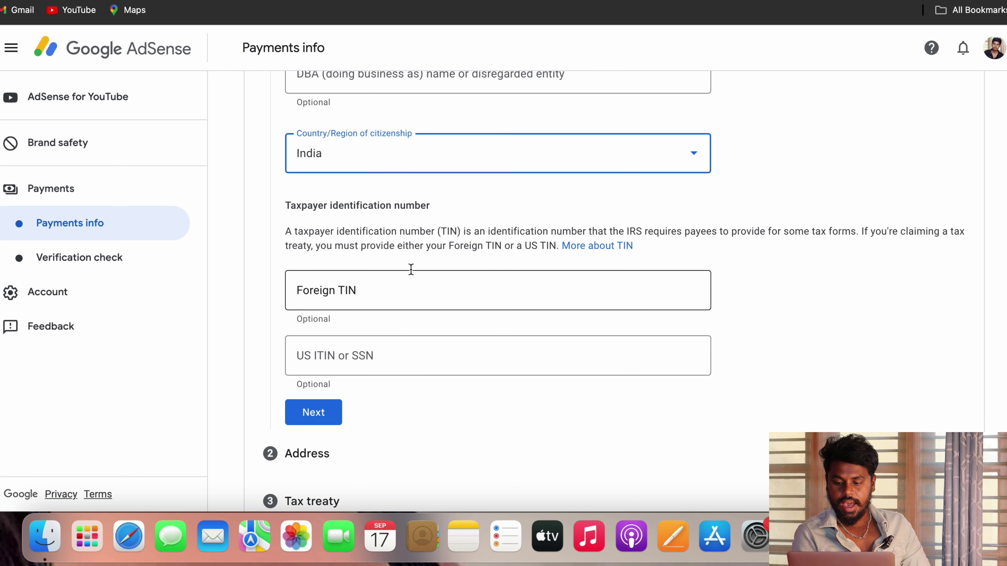
# - Enter the taxpayer's identification number as the Foreign TIN and continue to the address section
pyautogui.click(375, 296)
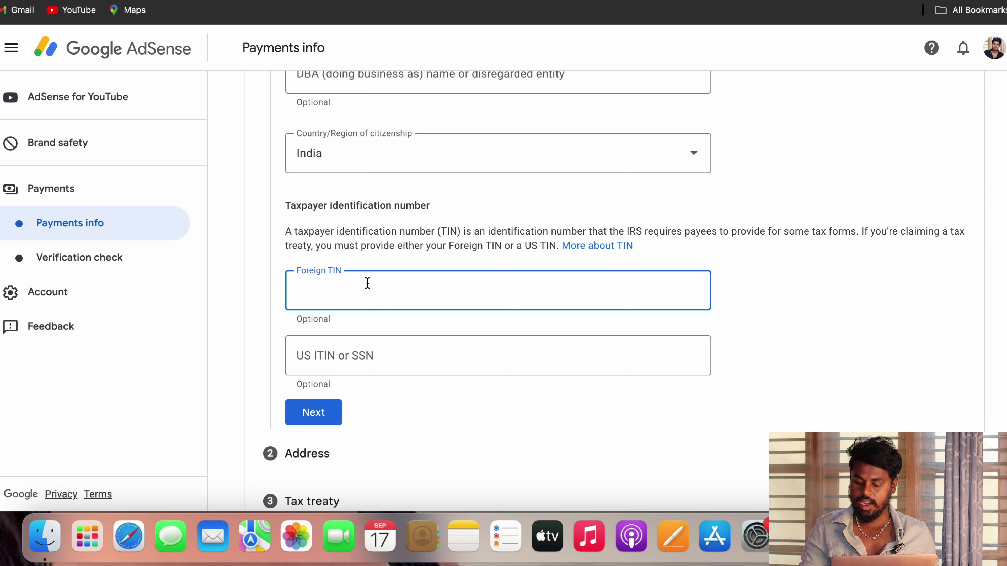
pyautogui.press('capslock')
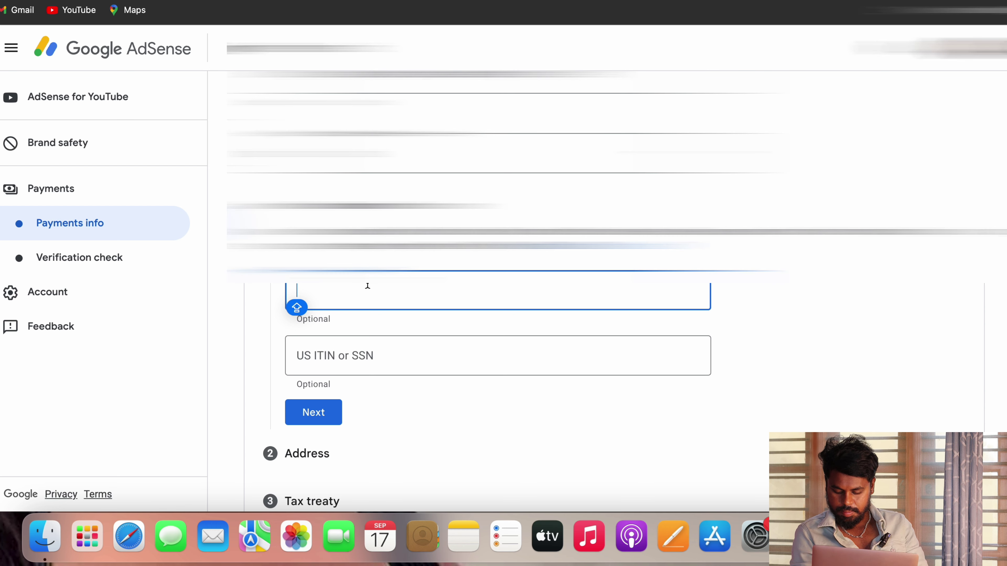
pyautogui.scroll(-3, 358, 317)
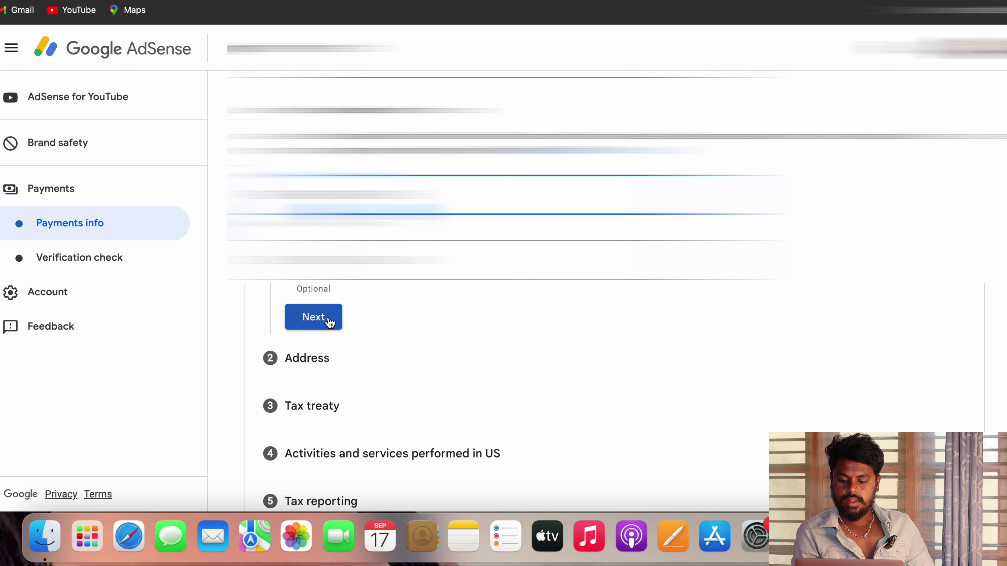
pyautogui.click(313, 317)
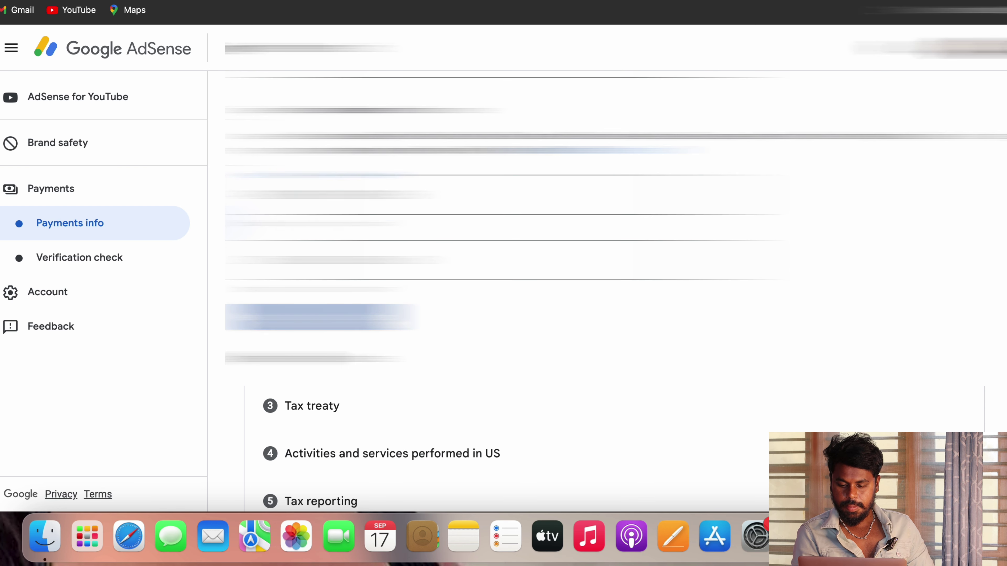
# - Mark the permanent residence address as a PO Box or in-care-of address
pyautogui.scroll(-3, 472, 317)
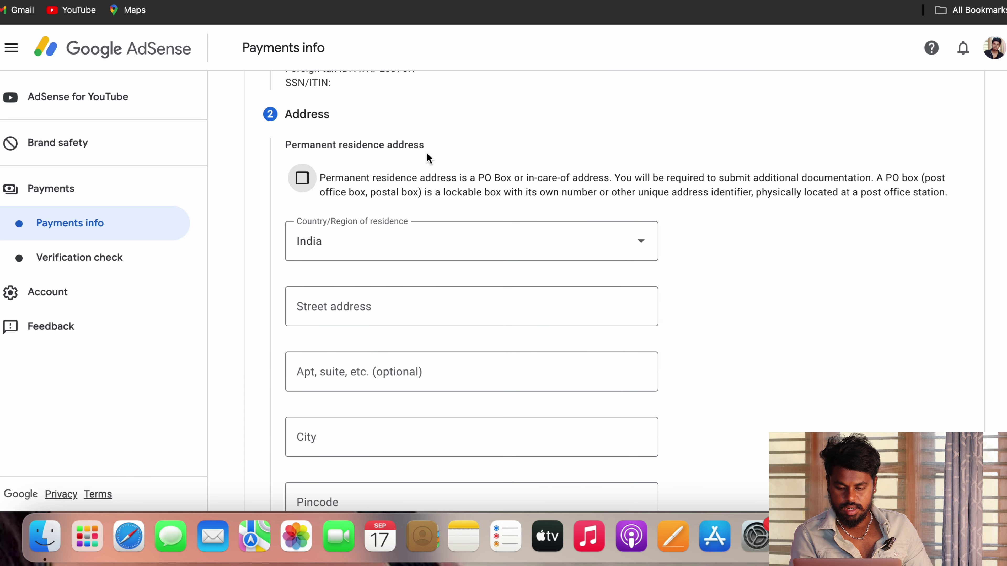
pyautogui.click(301, 181)
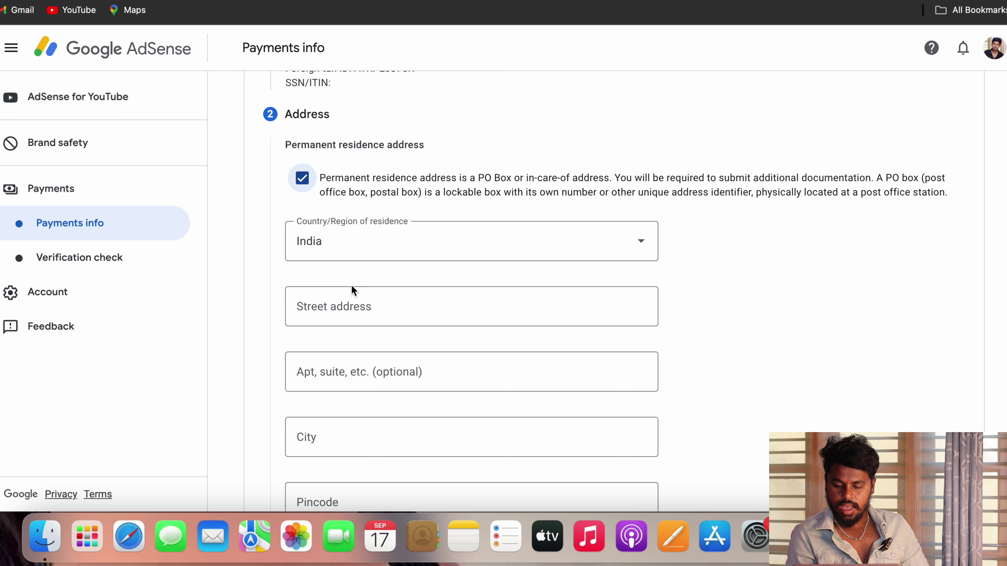
pyautogui.scroll(-3, 348, 289)
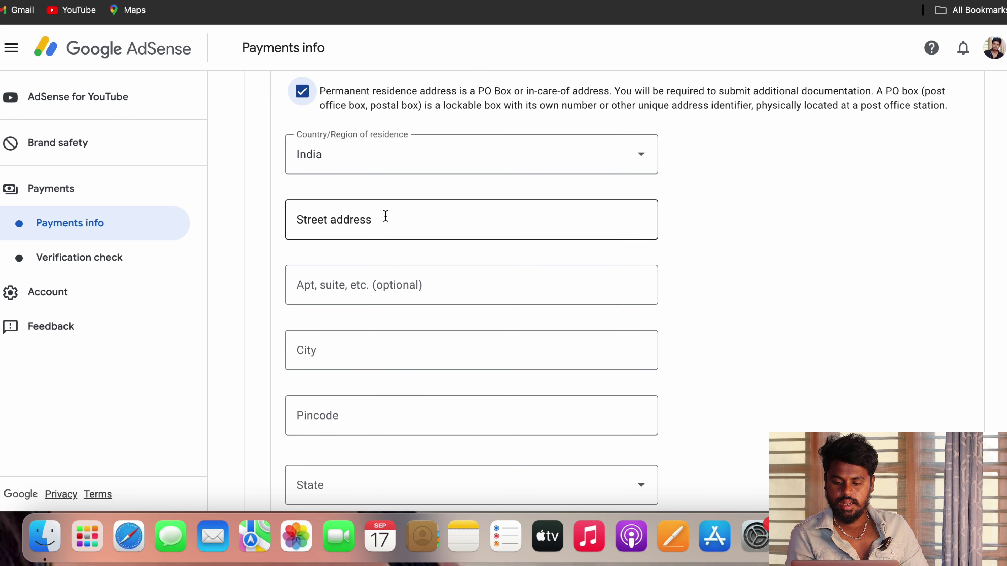
pyautogui.scroll(-2, 385, 216)
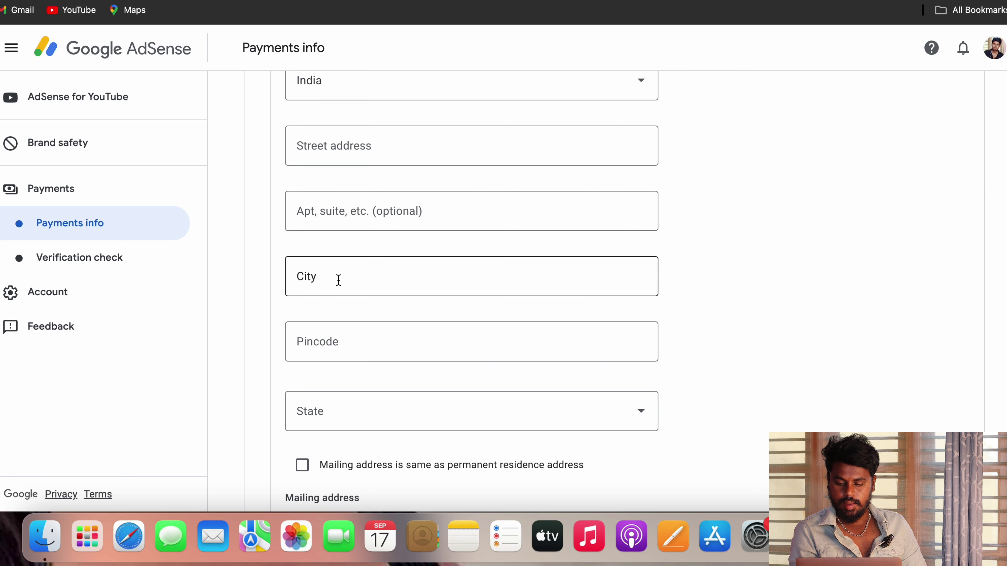
pyautogui.scroll(-2, 335, 403)
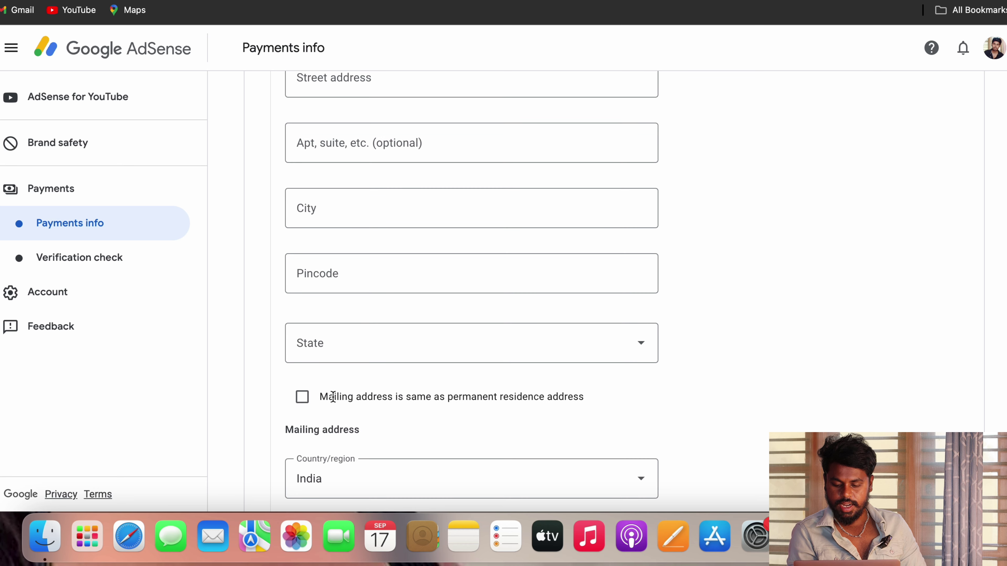
pyautogui.scroll(1, 382, 305)
pyautogui.scroll(-1, 383, 305)
pyautogui.scroll(-3, 383, 302)
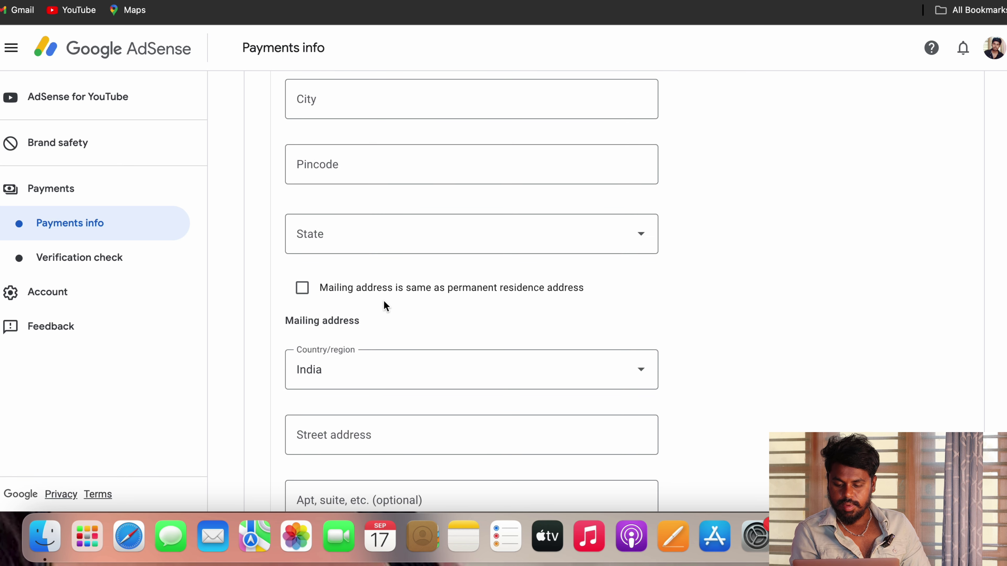
pyautogui.scroll(-1, 383, 300)
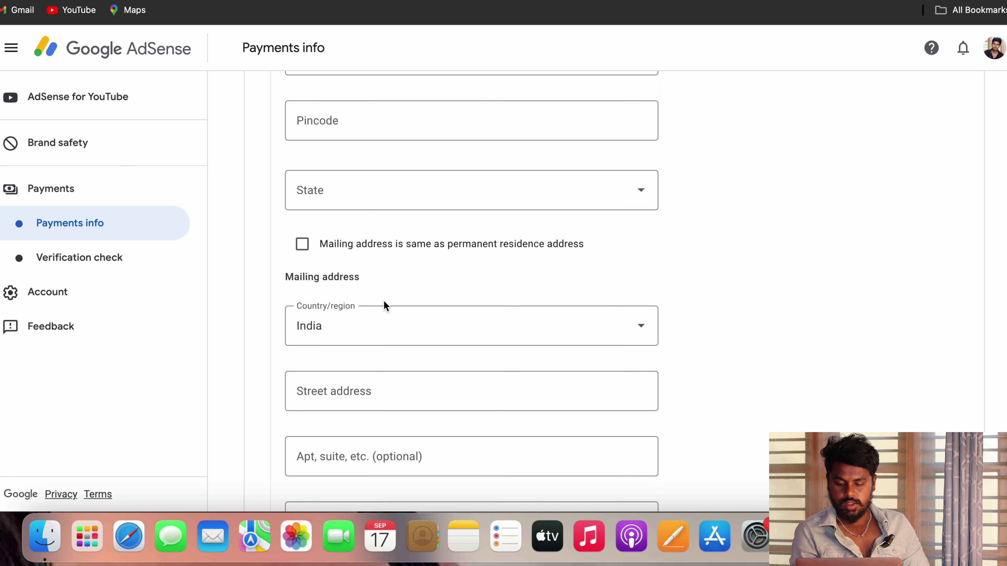
pyautogui.click(307, 253)
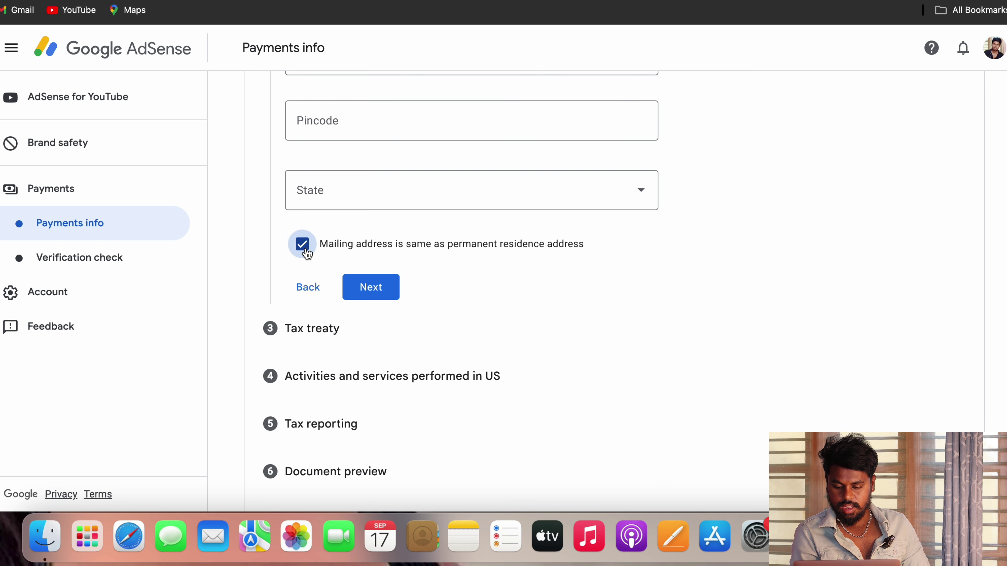
pyautogui.click(302, 244)
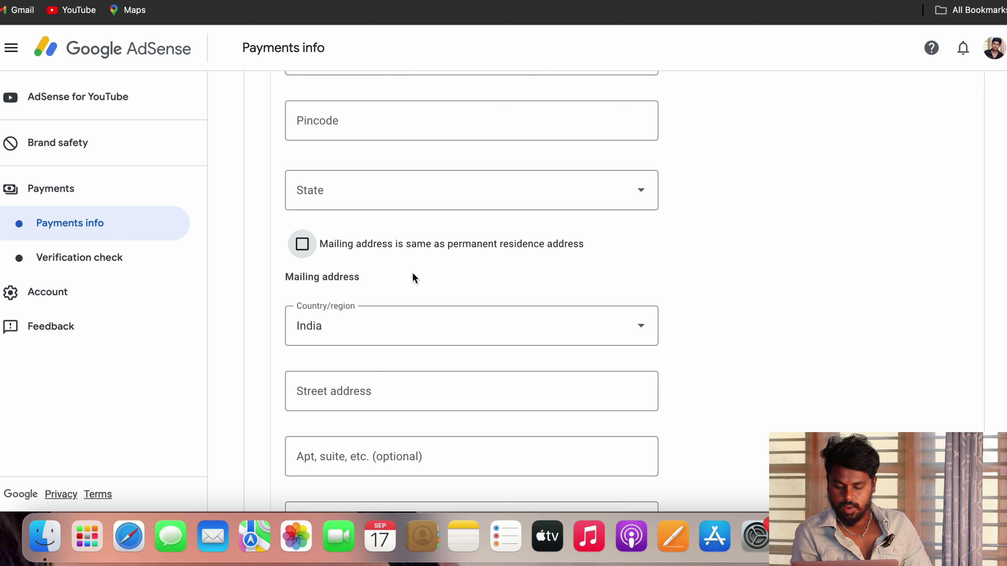
pyautogui.scroll(-6, 412, 272)
pyautogui.scroll(4, 412, 272)
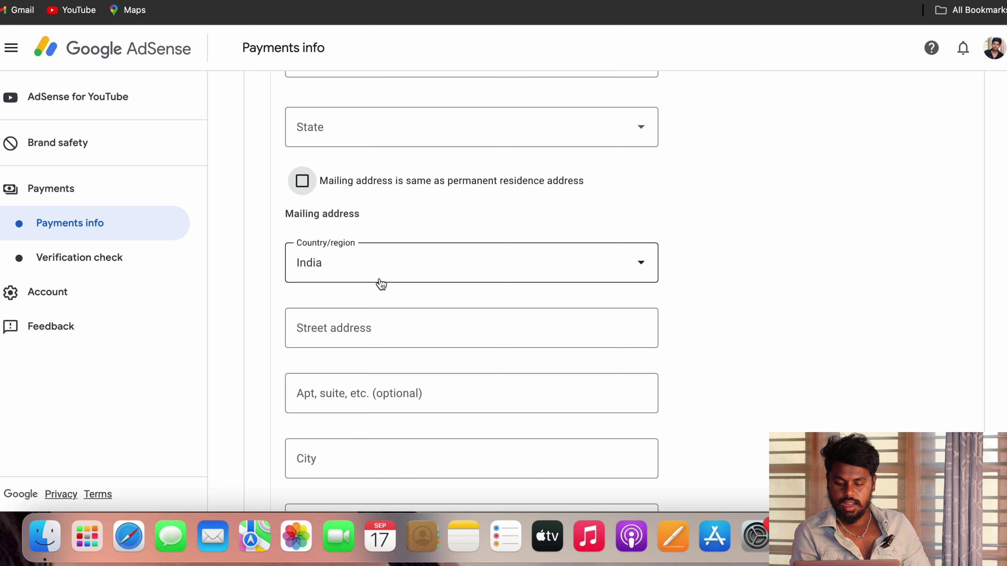
pyautogui.scroll(-3, 376, 266)
pyautogui.scroll(3, 408, 224)
pyautogui.scroll(2, 408, 226)
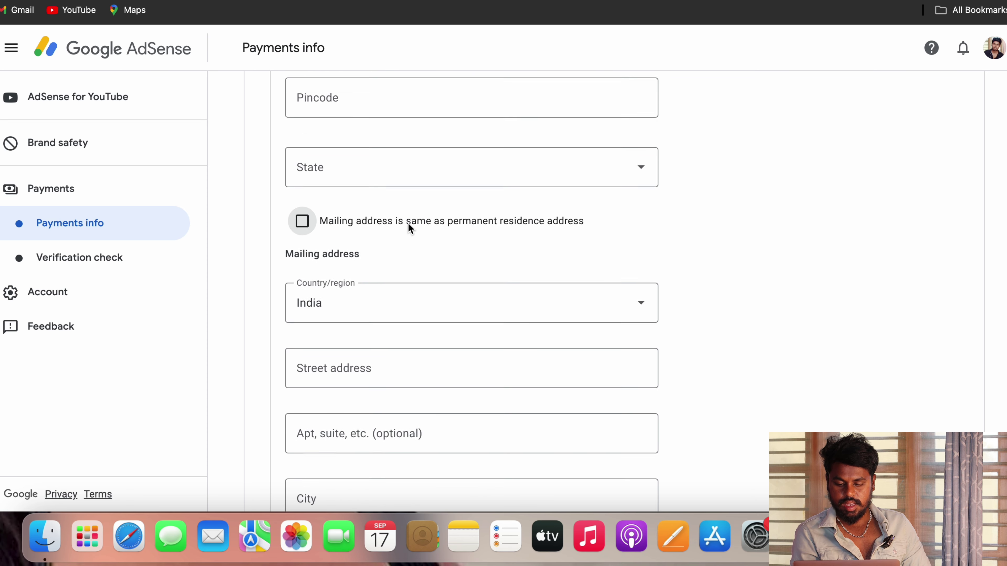
# - Fill in the permanent residence address, mark the mailing address as the same, and continue to the tax treaty section
pyautogui.click(303, 234)
pyautogui.scroll(5, 373, 228)
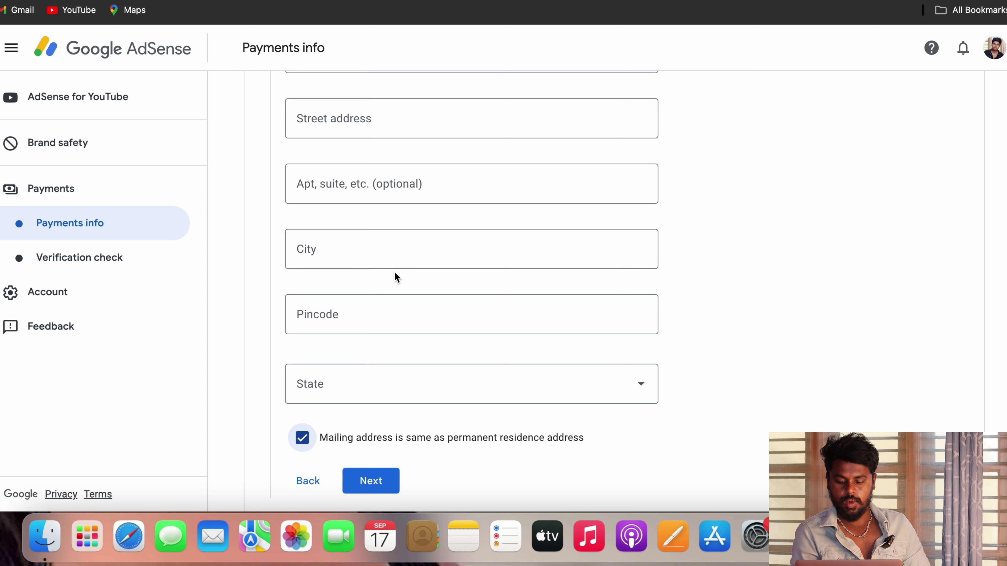
pyautogui.scroll(-4, 392, 277)
pyautogui.scroll(1, 492, 201)
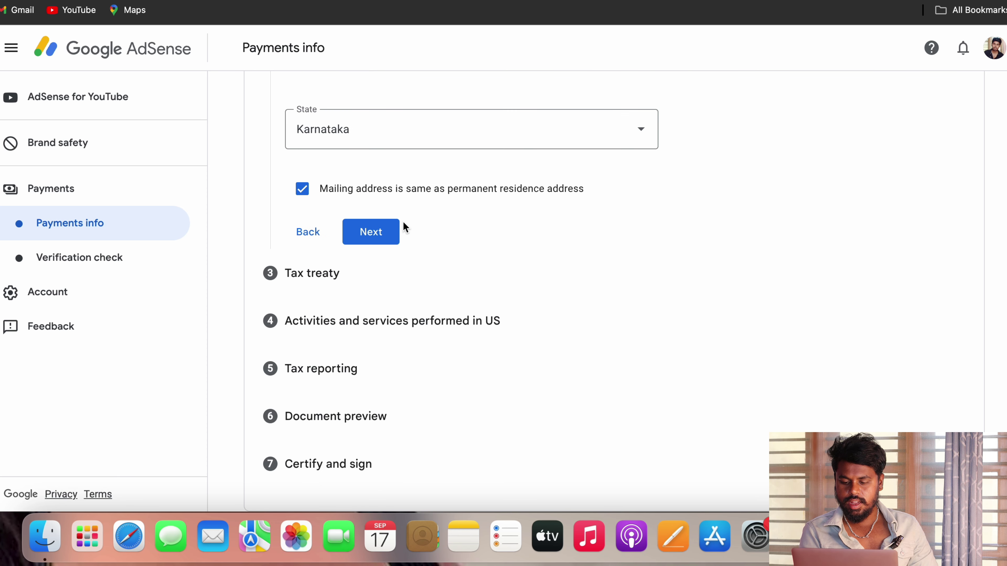
pyautogui.click(383, 235)
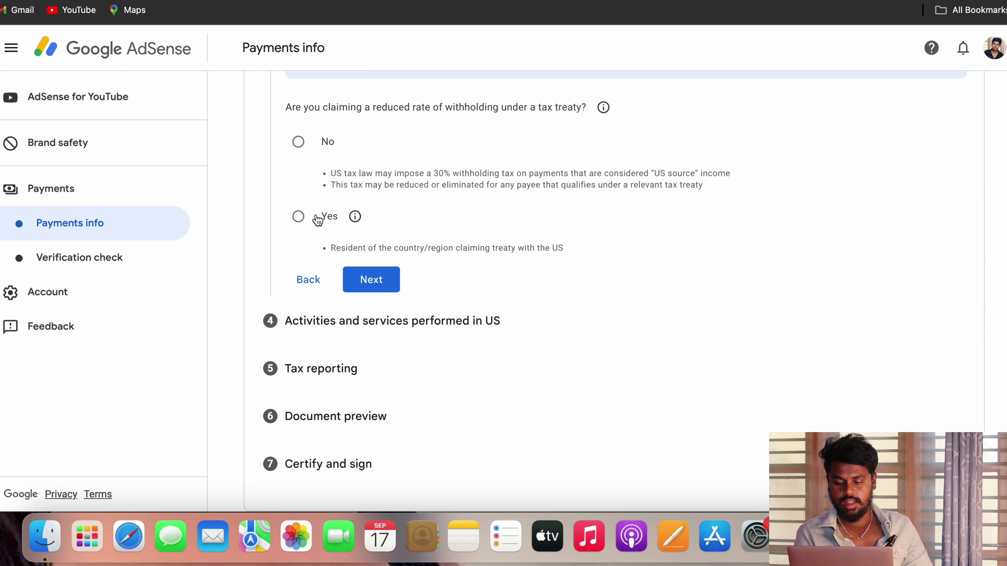
# - Claim a reduced withholding rate under a tax treaty as a resident of India
pyautogui.click(299, 217)
pyautogui.click(331, 253)
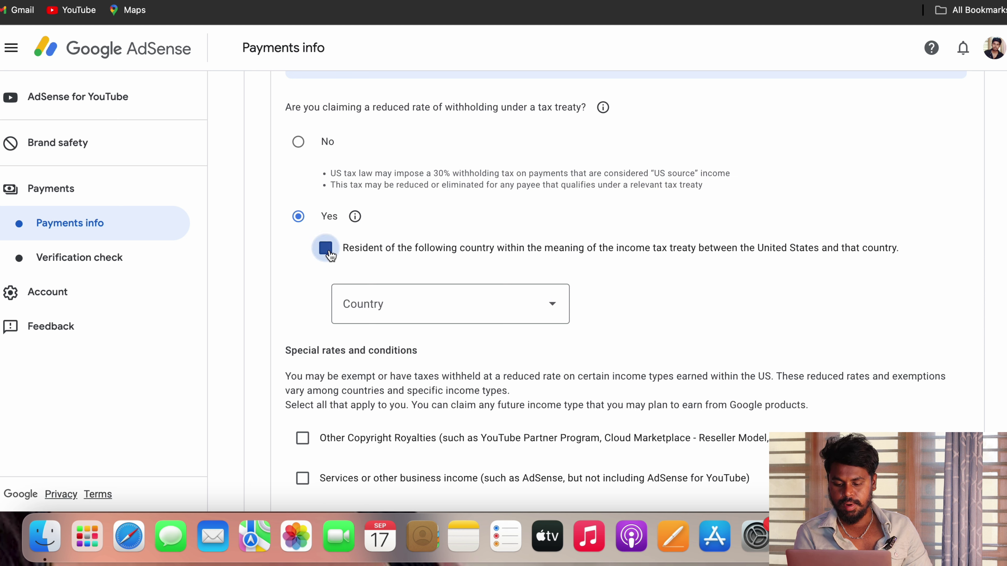
pyautogui.click(413, 314)
pyautogui.scroll(-20, 411, 313)
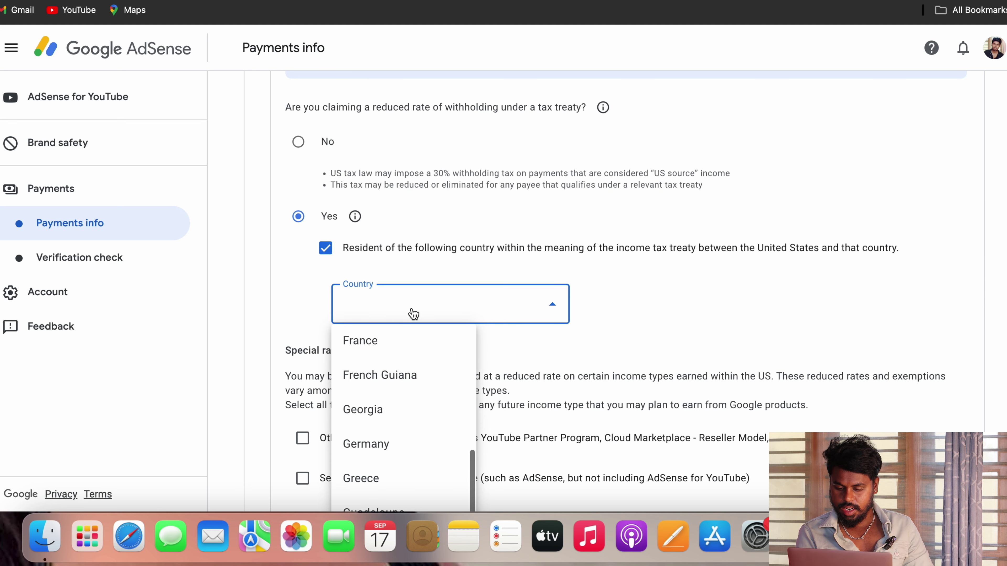
pyautogui.scroll(10, 412, 313)
pyautogui.scroll(-5, 400, 389)
pyautogui.scroll(-15, 401, 389)
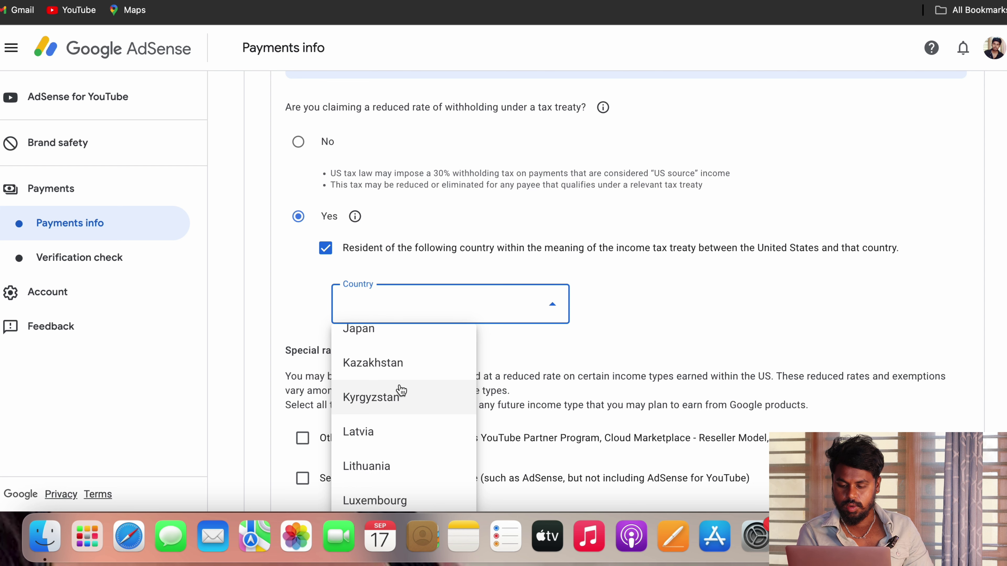
pyautogui.scroll(8, 401, 389)
pyautogui.scroll(4, 402, 390)
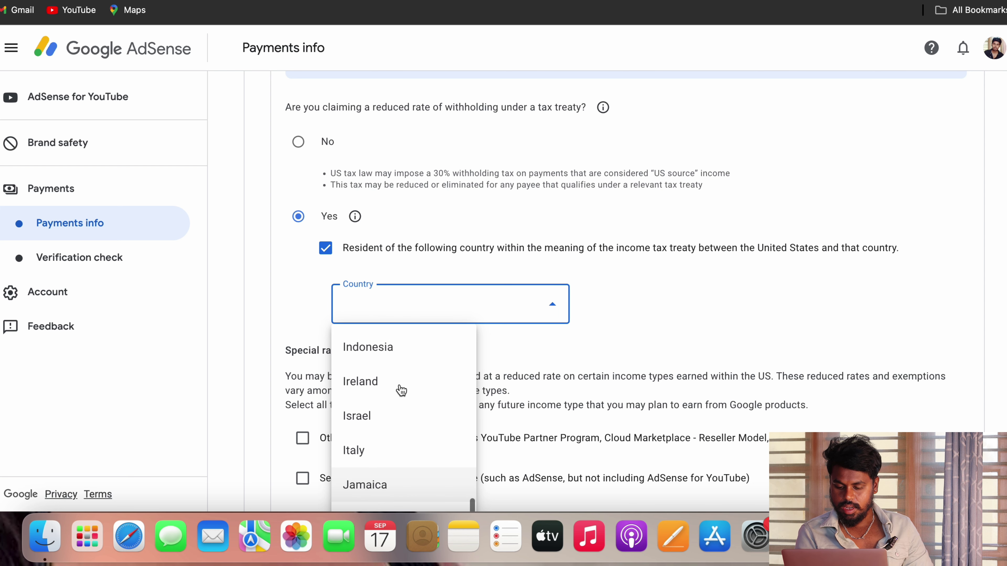
pyautogui.click(400, 388)
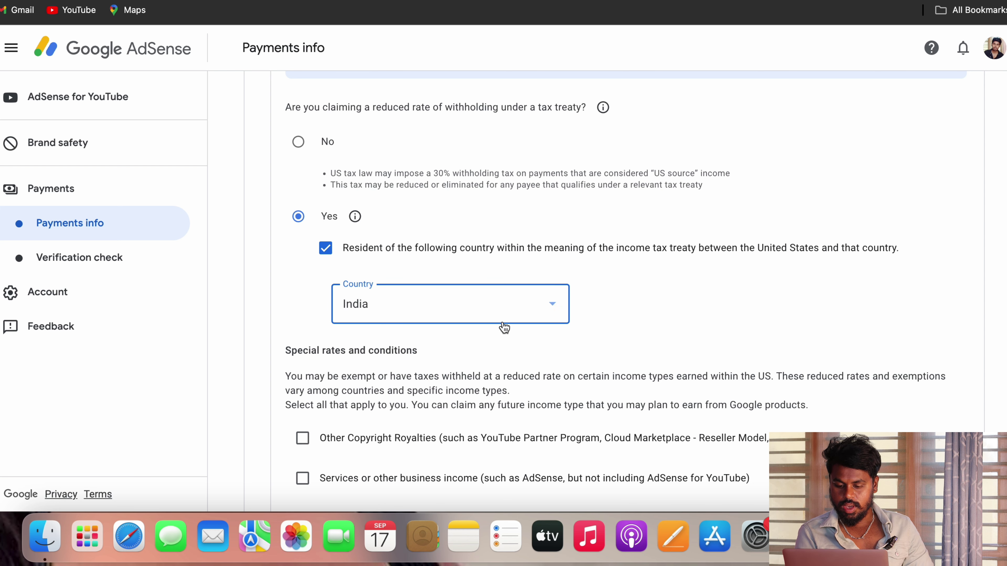
# - Claim Other Copyright Royalties under Article 12 and paragraph 2A II at the 15% reduced treaty rate, and confirm the treaty terms are met
pyautogui.scroll(-3, 509, 321)
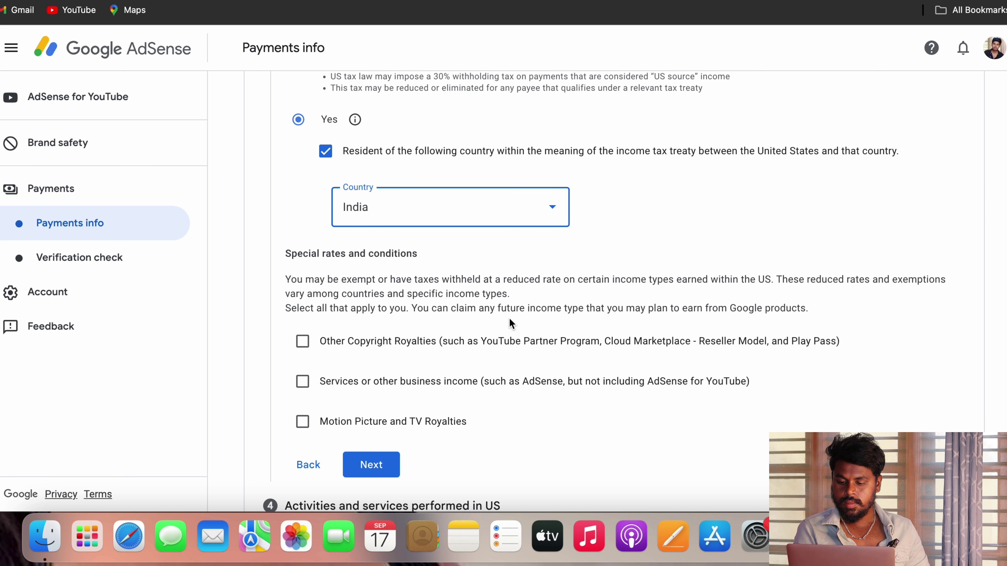
pyautogui.scroll(-3, 509, 320)
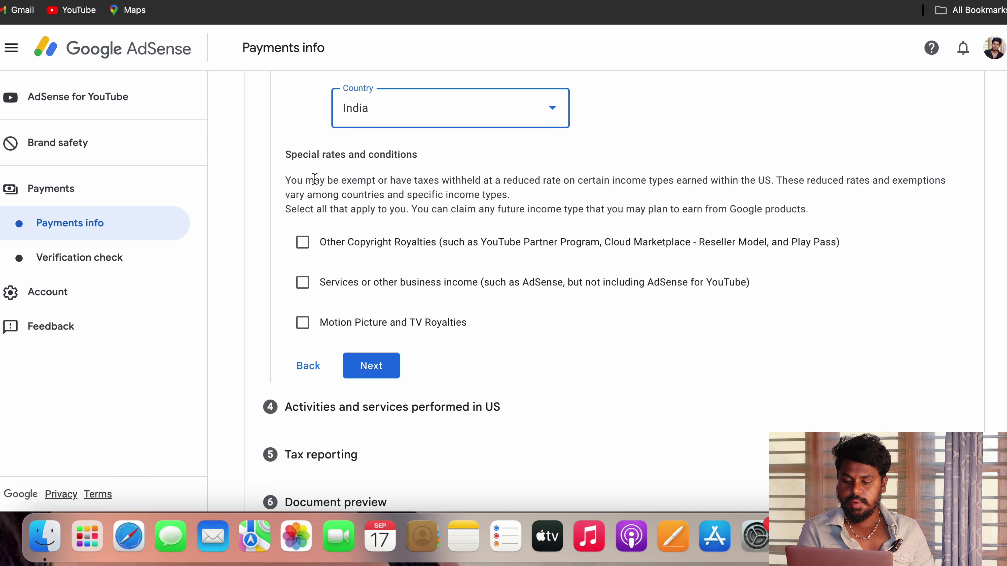
pyautogui.click(304, 243)
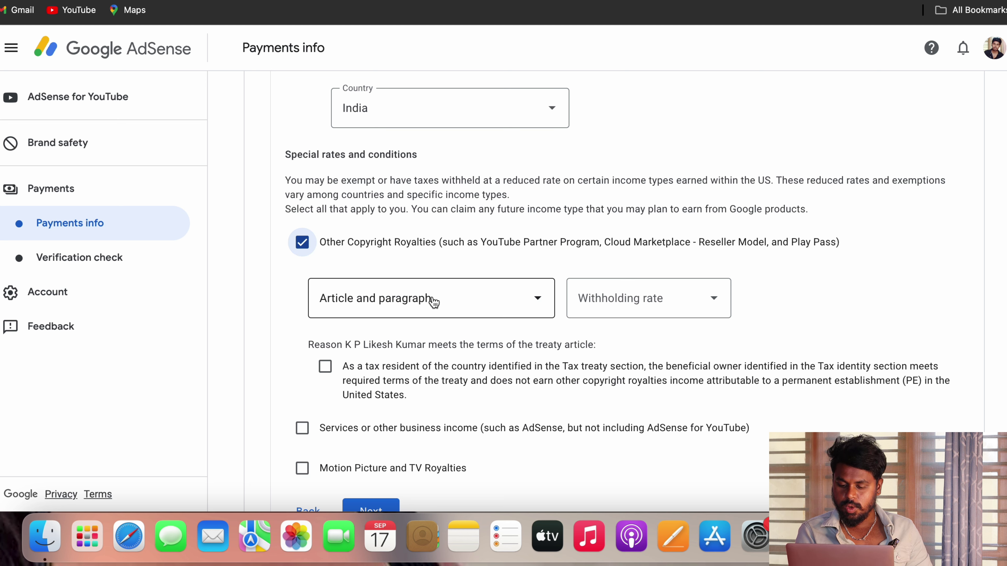
pyautogui.click(467, 303)
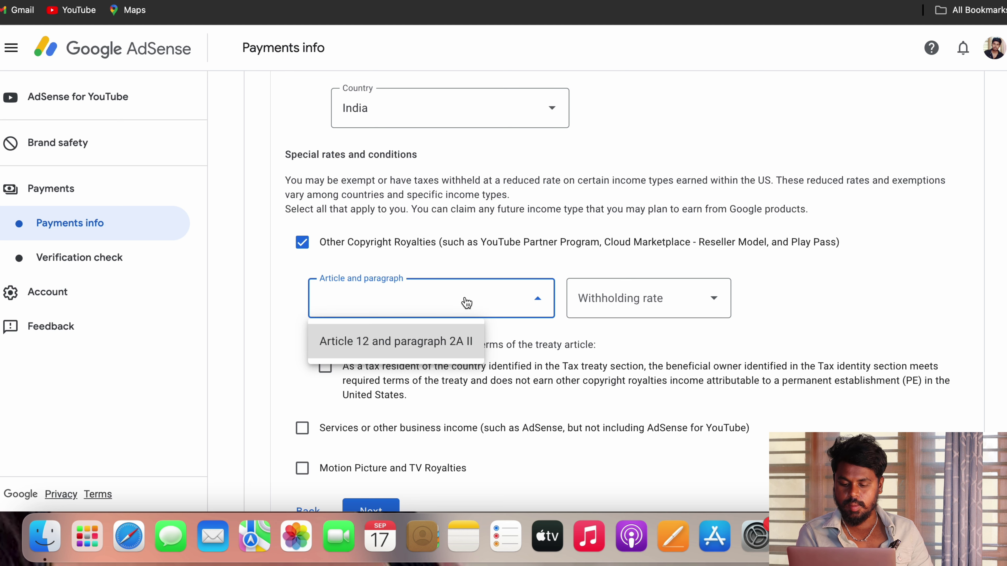
pyautogui.click(426, 348)
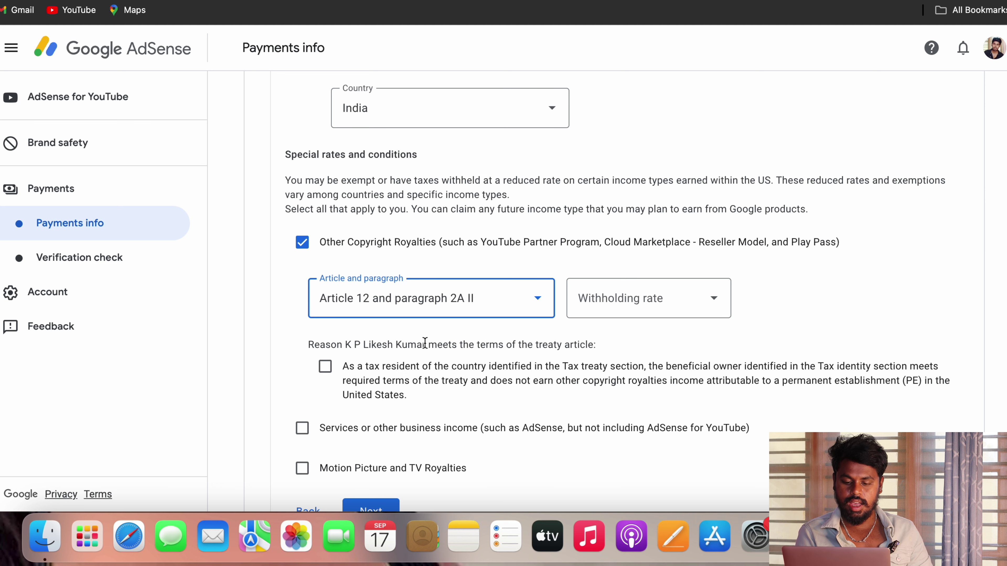
pyautogui.click(662, 304)
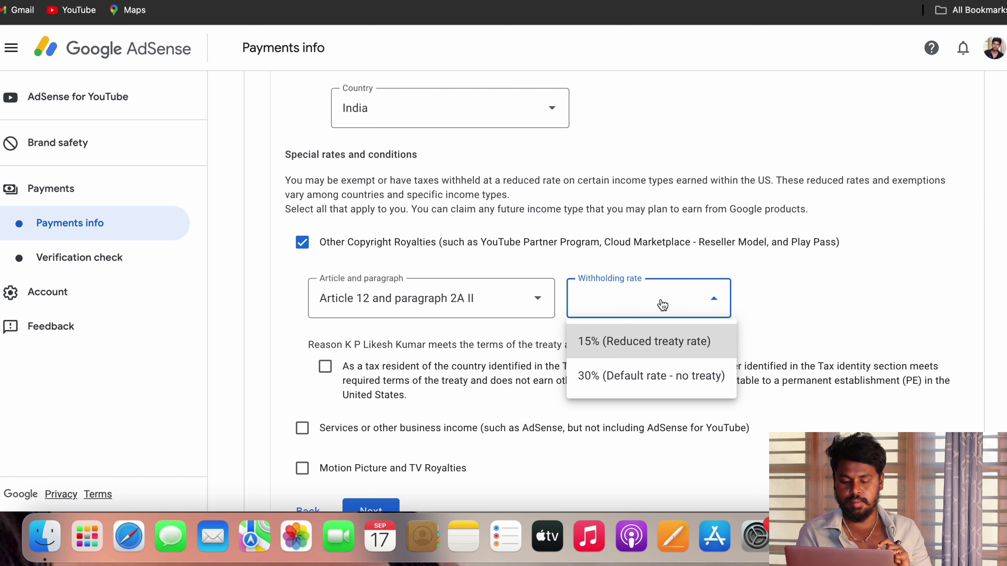
pyautogui.click(647, 339)
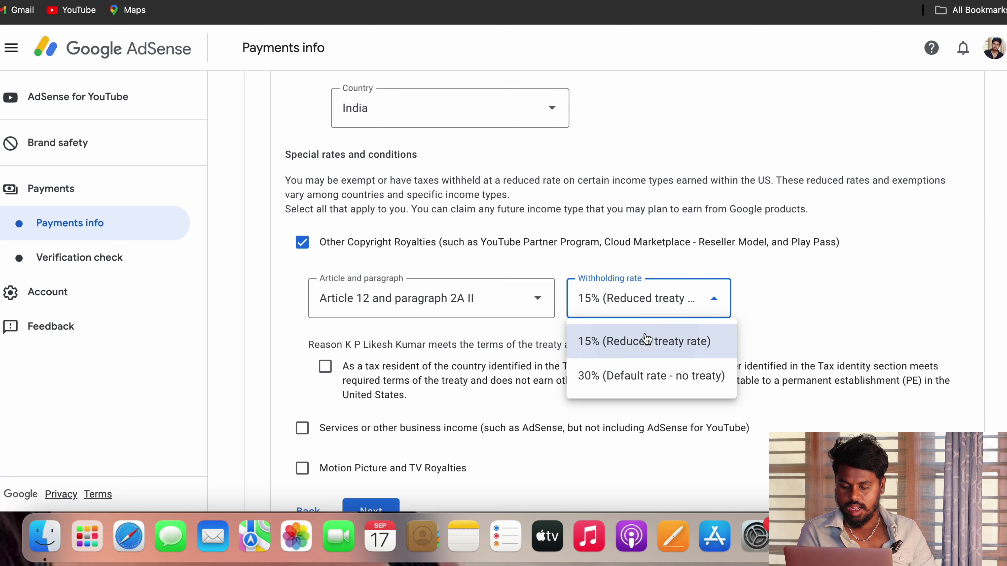
pyautogui.scroll(-3, 533, 321)
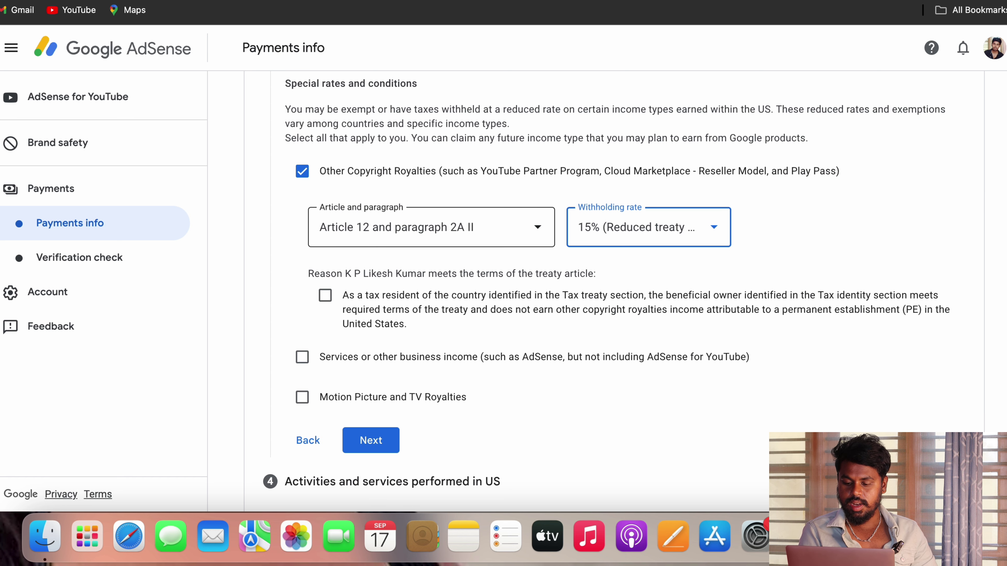
pyautogui.click(326, 301)
# - Claim Services or other business income under Article 7 and paragraph 1 at the 0% reduced treaty rate, and confirm the treaty terms are met
pyautogui.scroll(-2, 321, 306)
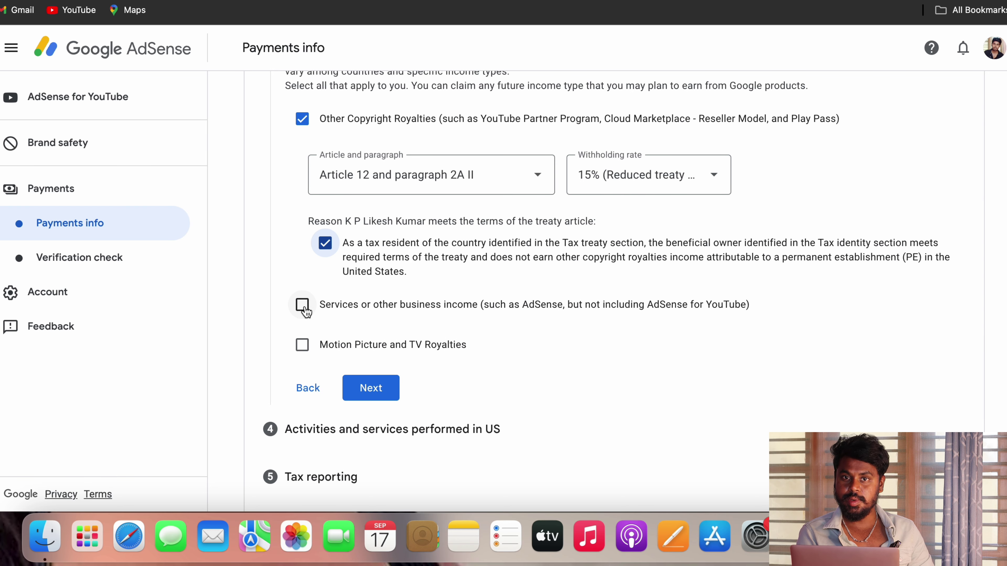
pyautogui.click(303, 306)
pyautogui.scroll(-1, 373, 319)
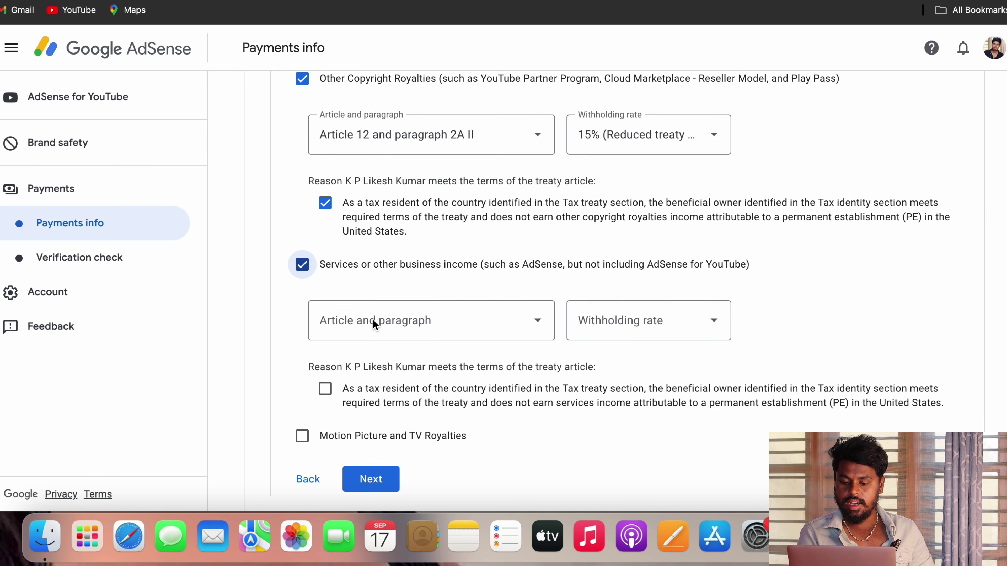
pyautogui.click(453, 325)
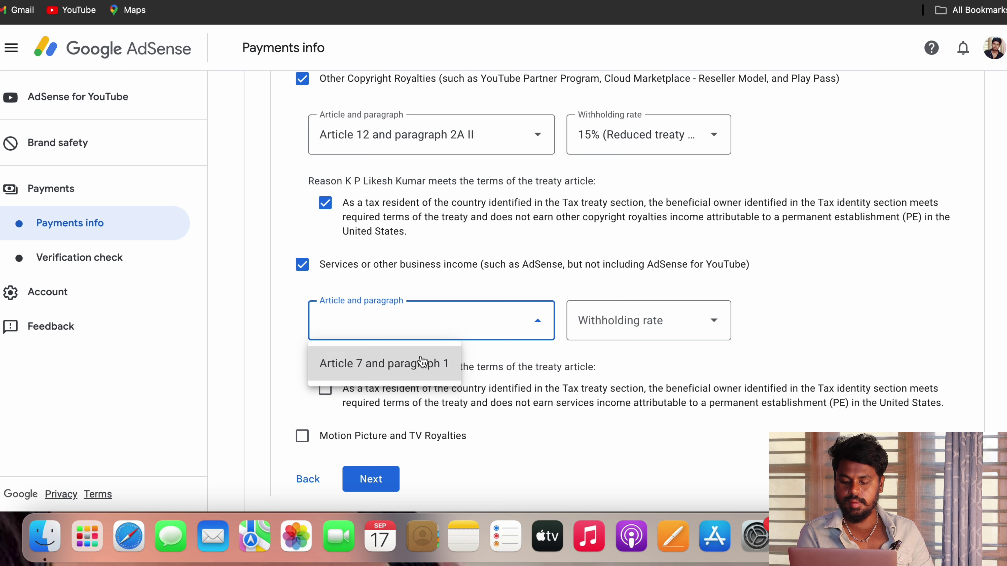
pyautogui.click(410, 372)
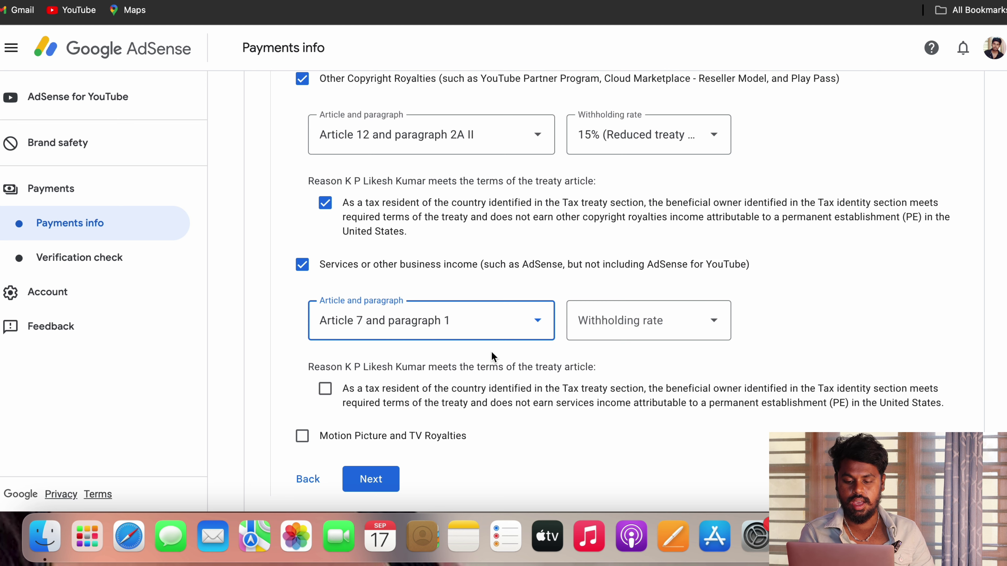
pyautogui.click(642, 333)
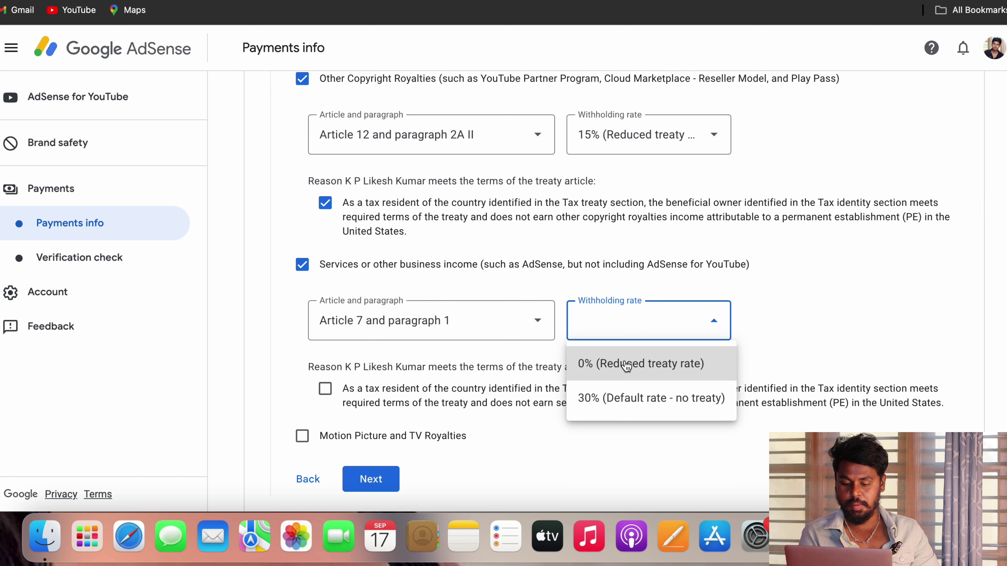
pyautogui.click(626, 365)
pyautogui.scroll(-3, 513, 354)
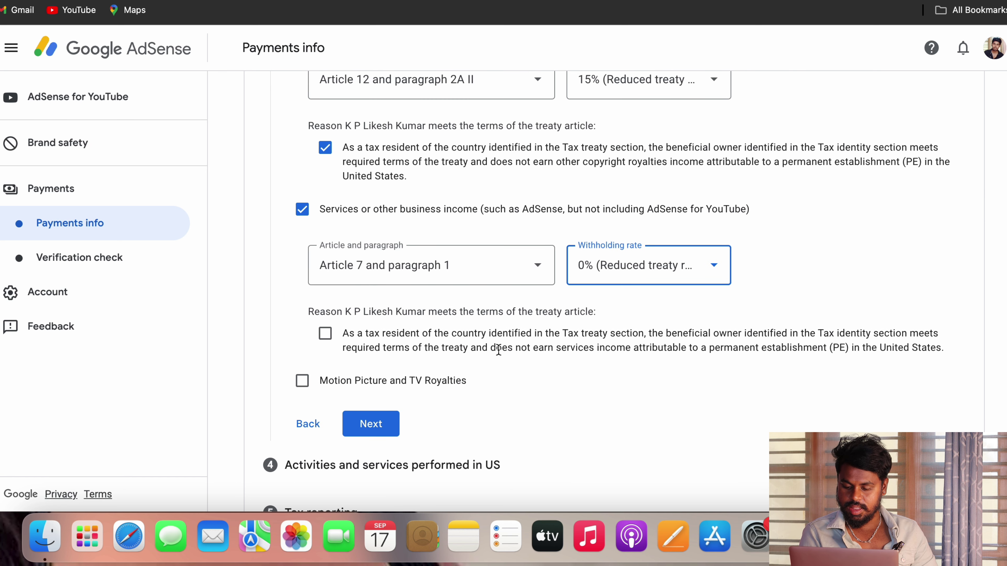
pyautogui.click(326, 334)
# - Claim Motion Picture and TV Royalties under Article 12 and paragraph 2A II at 15%, confirm the treaty terms, and continue to US activities
pyautogui.scroll(-3, 329, 334)
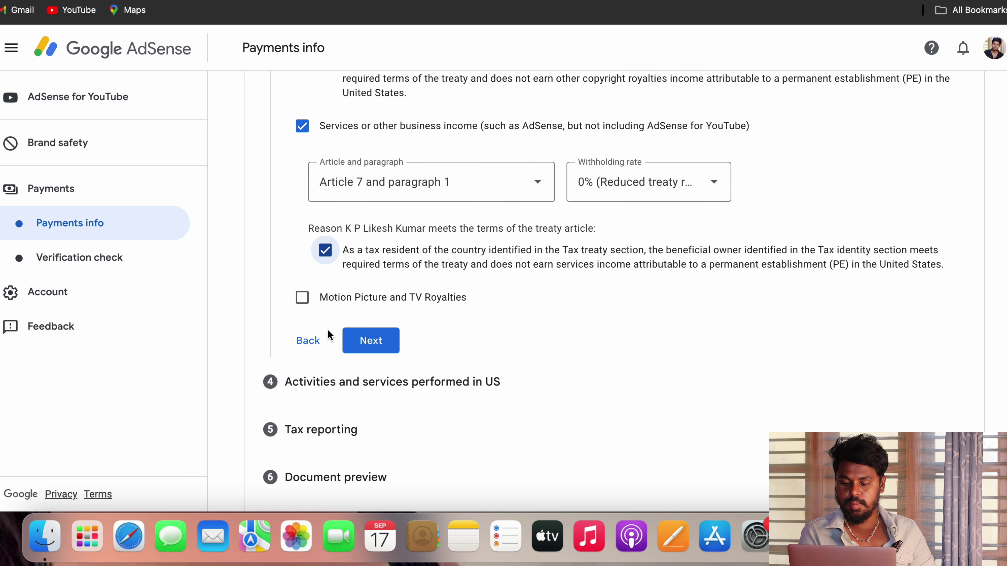
pyautogui.click(317, 301)
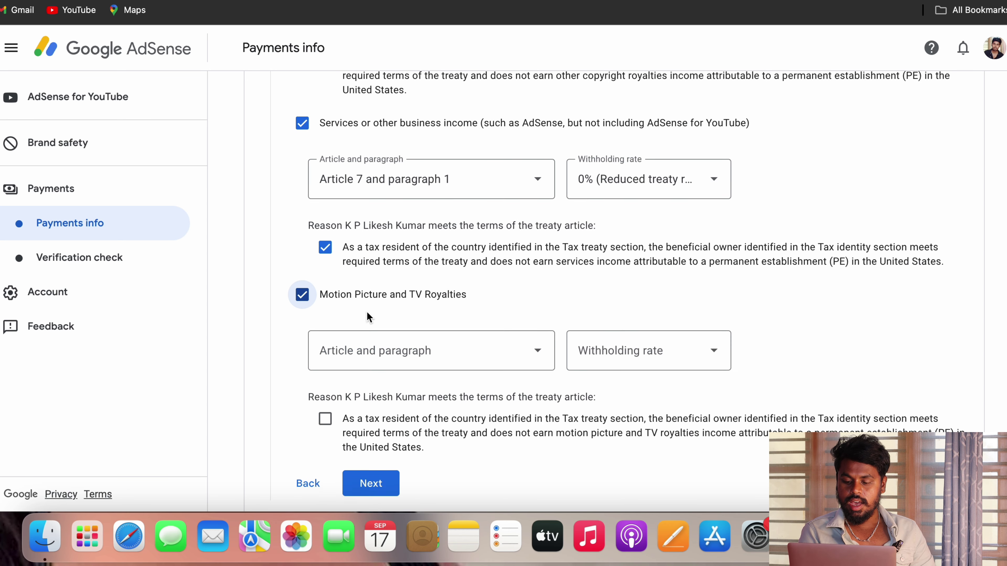
pyautogui.scroll(-1, 399, 326)
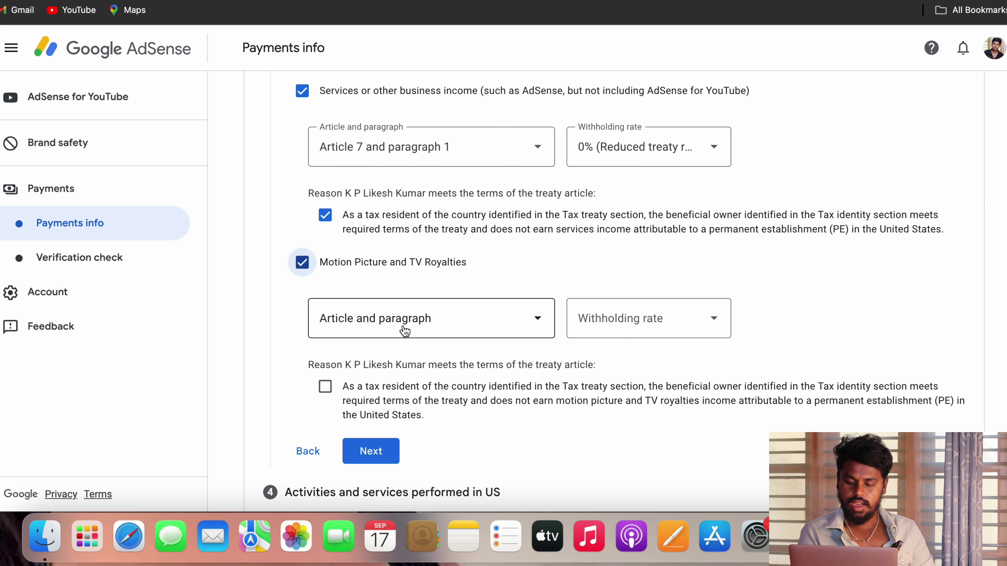
pyautogui.click(405, 331)
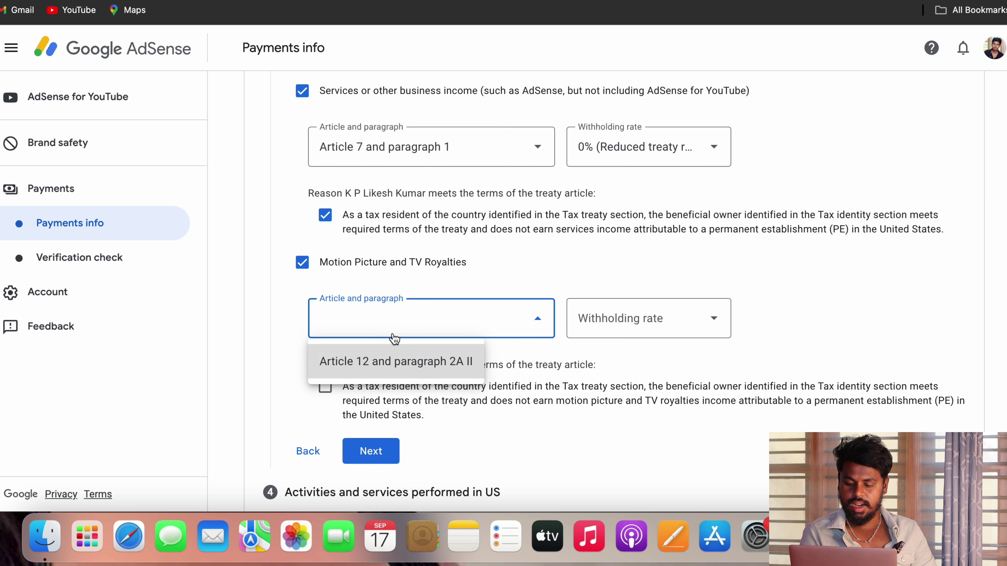
pyautogui.click(373, 361)
pyautogui.click(658, 332)
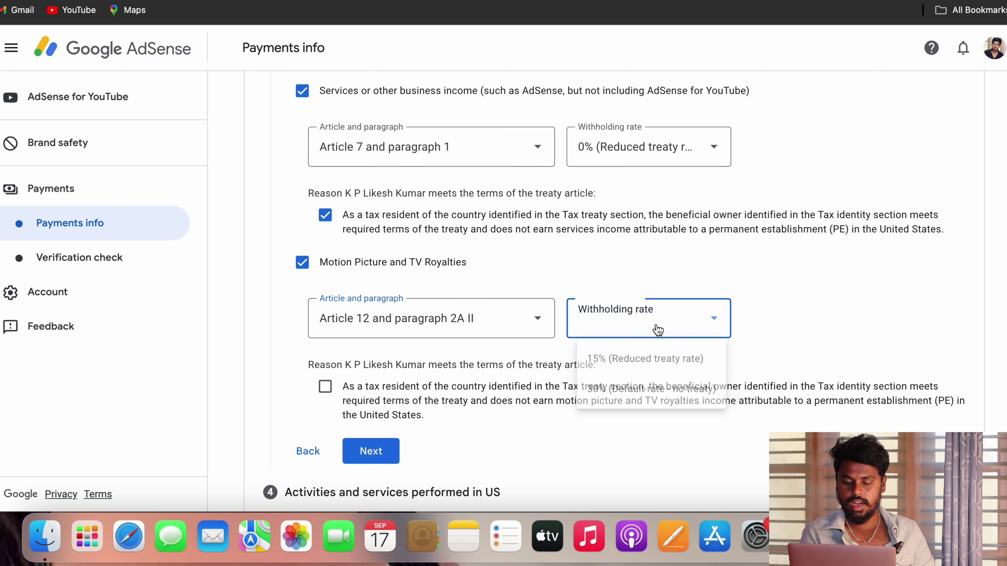
pyautogui.click(626, 365)
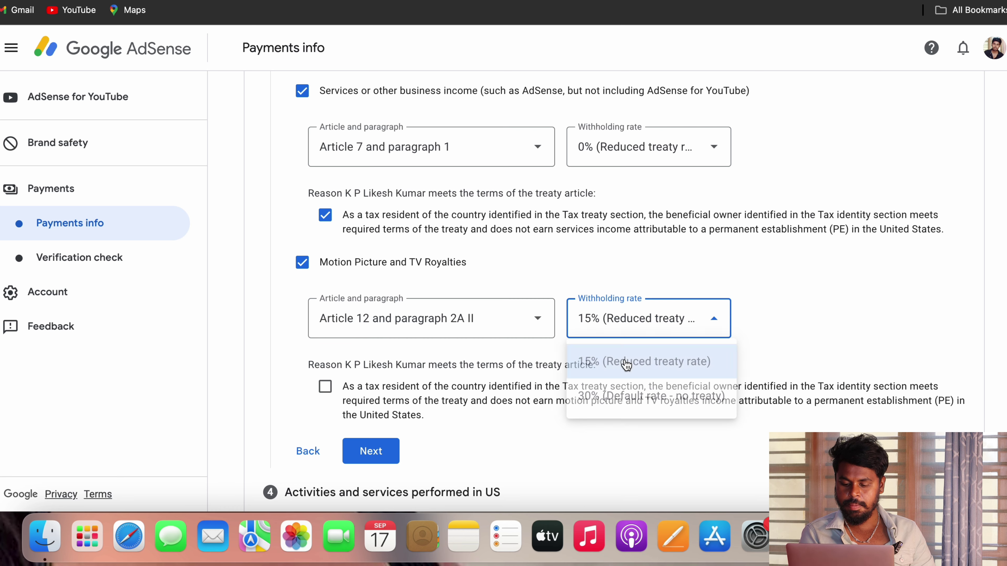
pyautogui.scroll(-2, 326, 370)
pyautogui.click(326, 315)
pyautogui.scroll(-2, 416, 334)
pyautogui.click(376, 313)
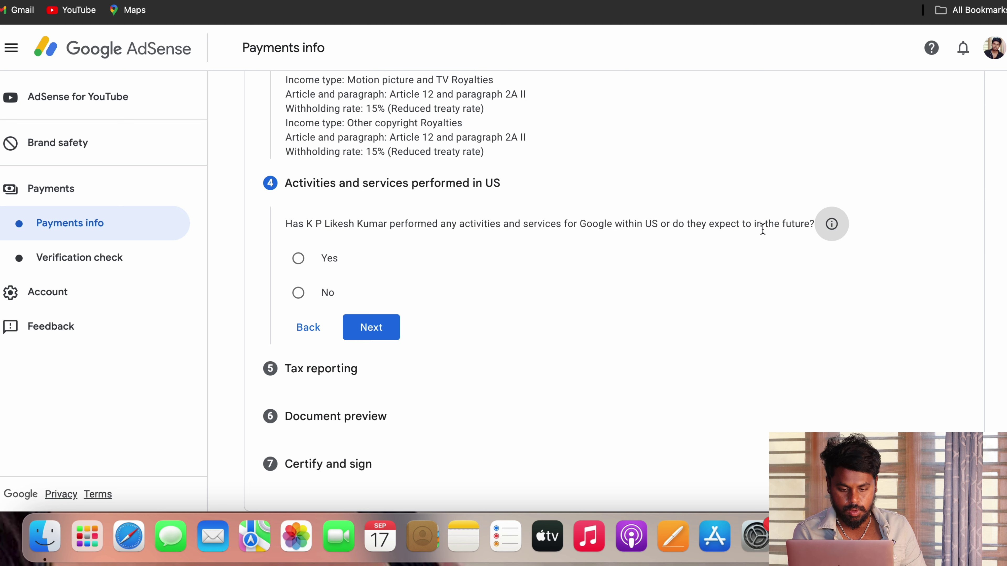
# - Answer No to activities and services performed in the US, certify they are performed solely outside it, and continue to tax reporting
pyautogui.click(304, 292)
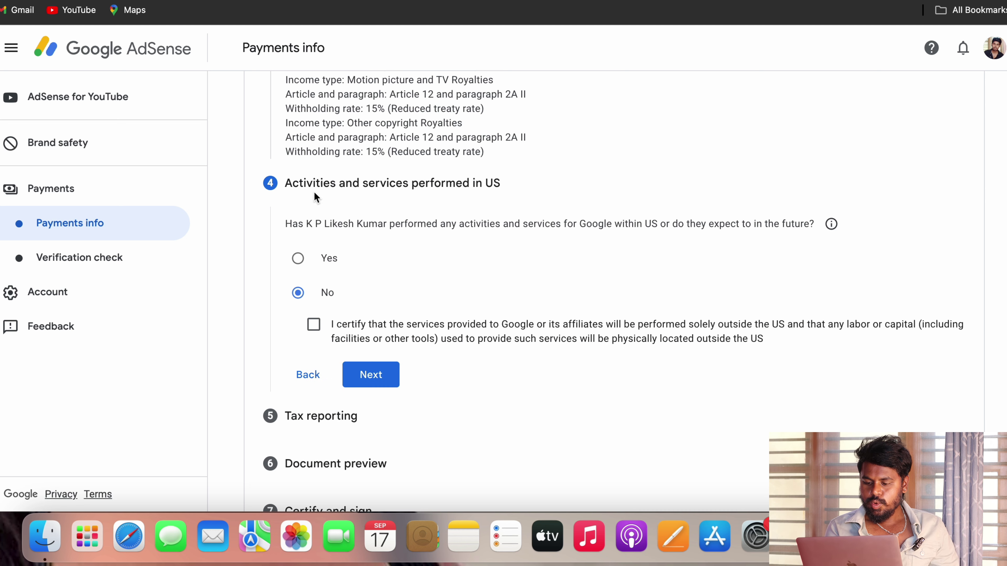
pyautogui.click(303, 264)
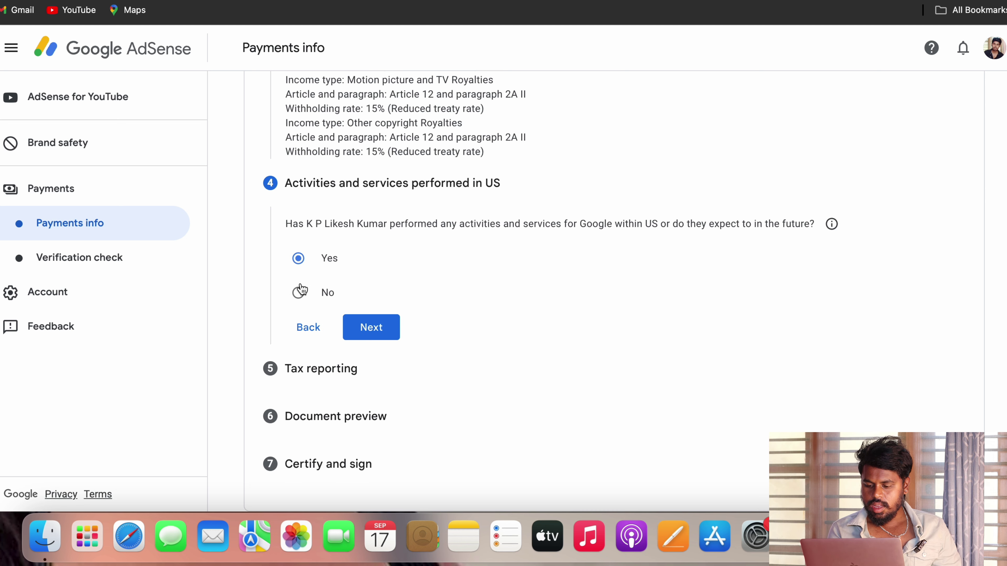
pyautogui.click(298, 293)
pyautogui.click(315, 325)
pyautogui.click(373, 376)
# - Choose paperless delivery for US tax documents, accept the paperless delivery agreement, and continue to the document preview
pyautogui.scroll(-5, 377, 372)
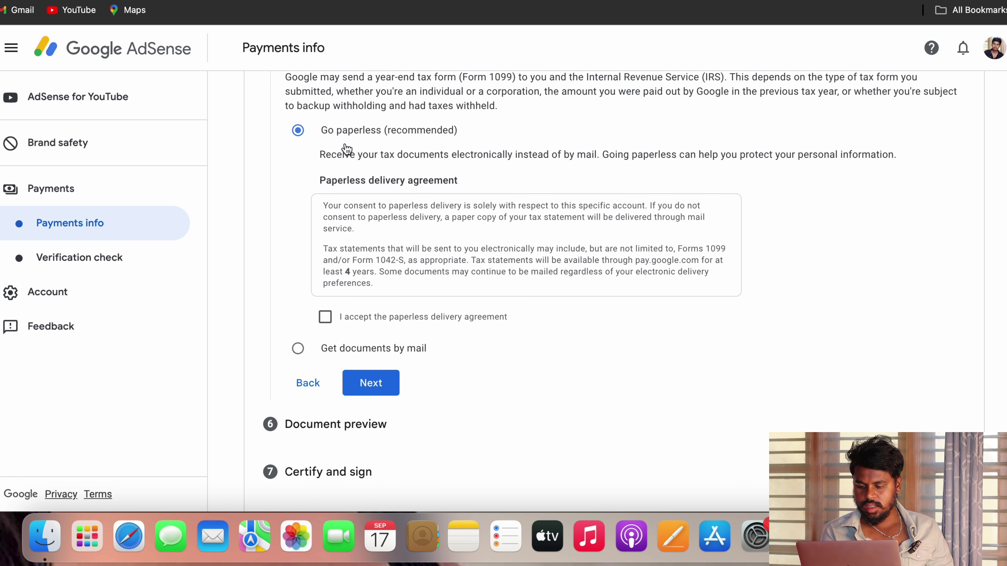
pyautogui.click(325, 317)
pyautogui.click(325, 317)
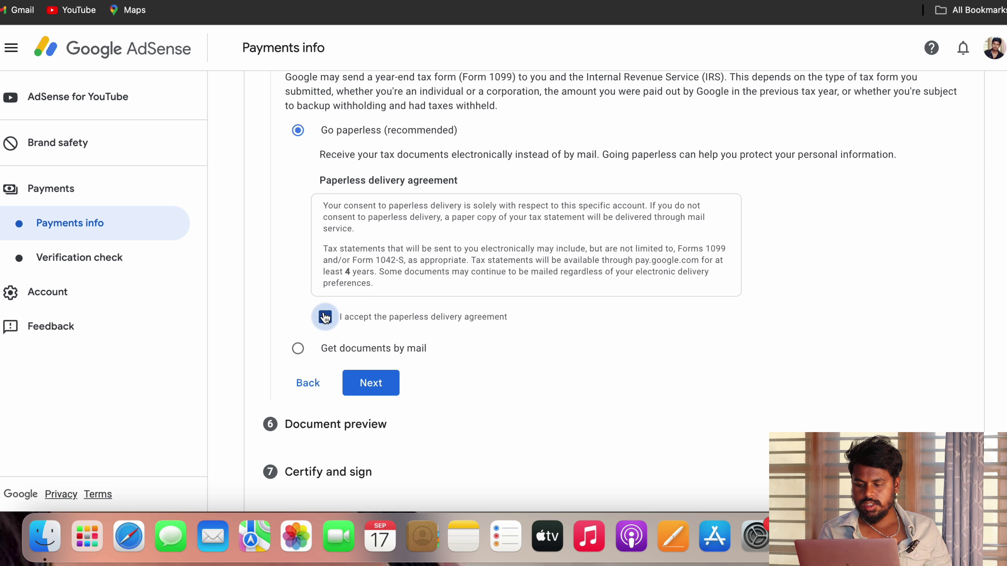
pyautogui.click(300, 346)
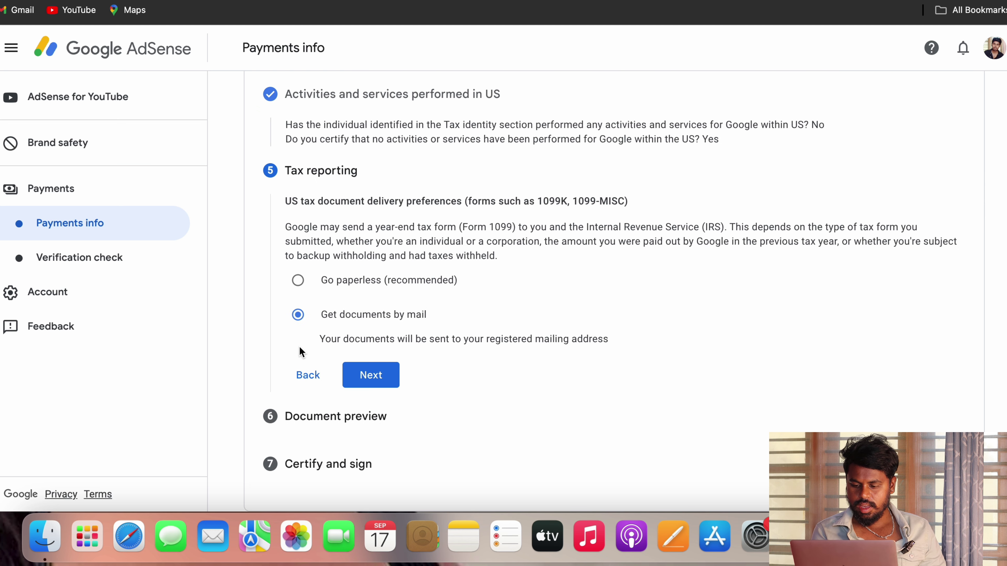
pyautogui.click(305, 282)
pyautogui.scroll(-4, 366, 303)
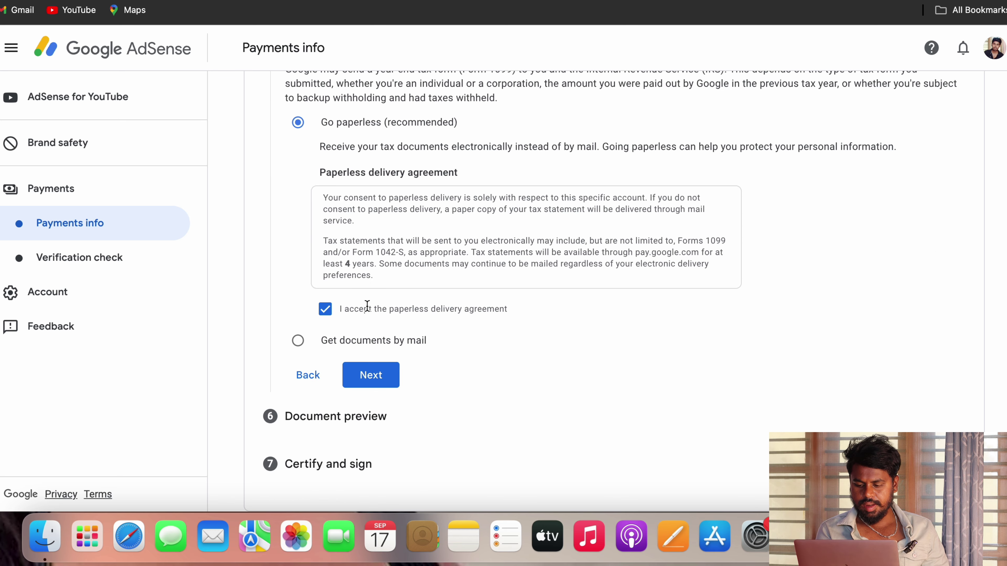
pyautogui.click(370, 376)
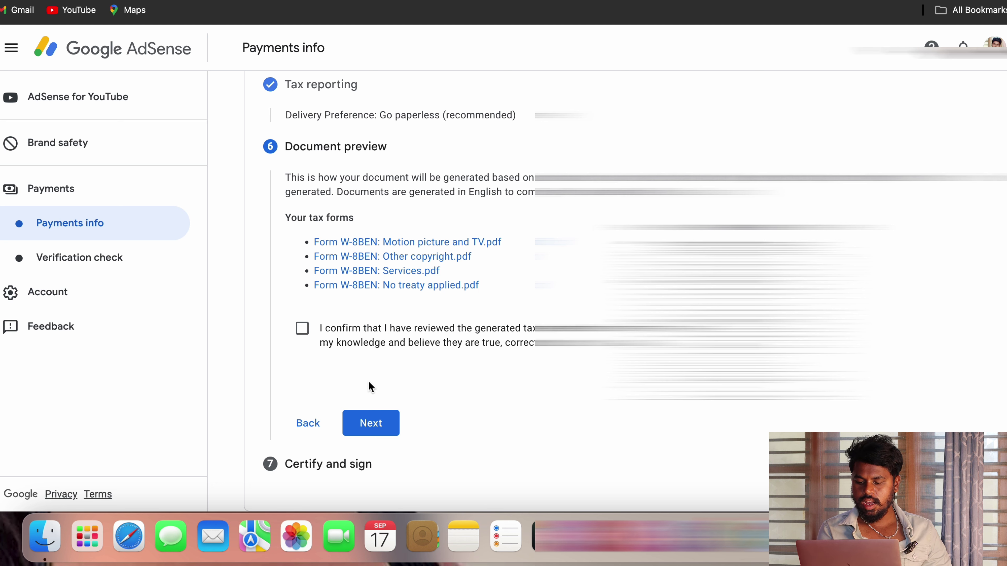
# - Confirm that the generated W-8BEN tax forms have been reviewed and continue to the certify and sign section
pyautogui.click(303, 330)
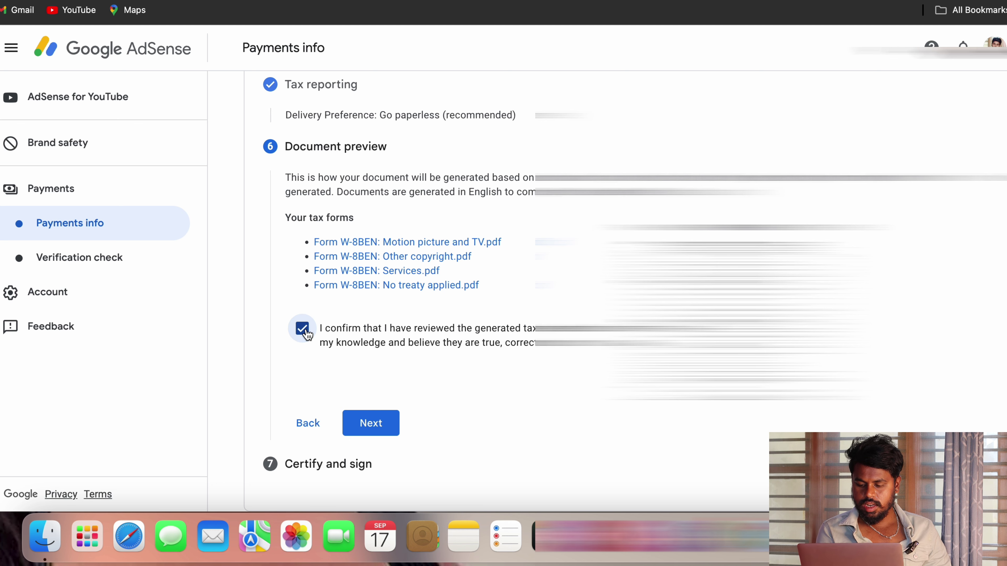
pyautogui.click(372, 428)
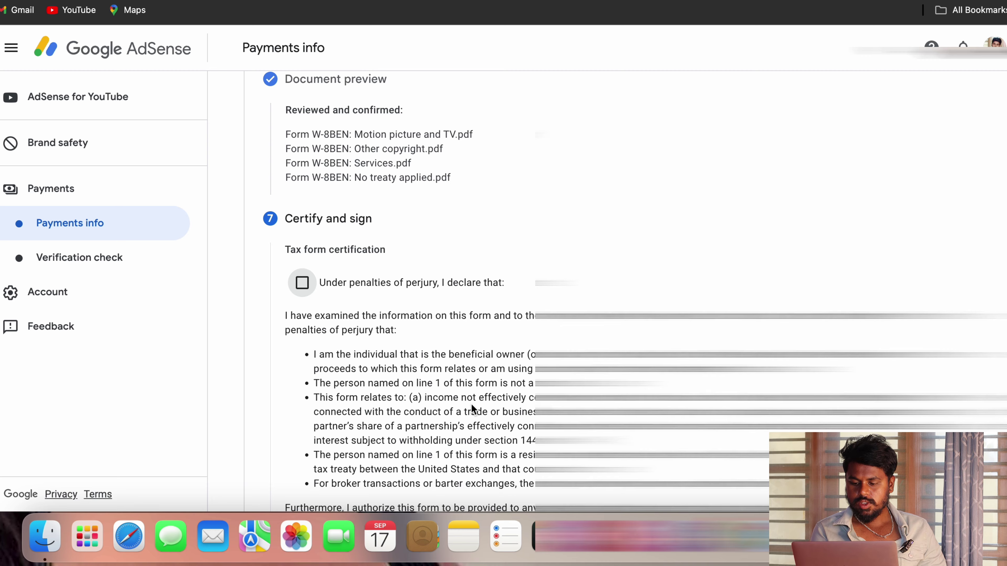
# - Review the tax form certification terms and accept the declaration made under penalties of perjury
pyautogui.scroll(-3, 471, 403)
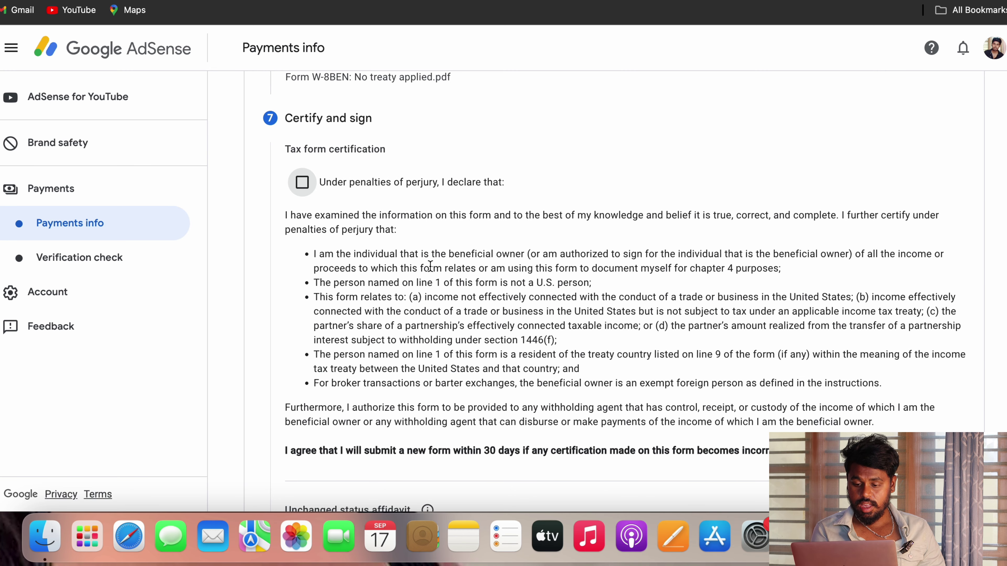
pyautogui.scroll(-1, 430, 266)
pyautogui.scroll(-8, 429, 266)
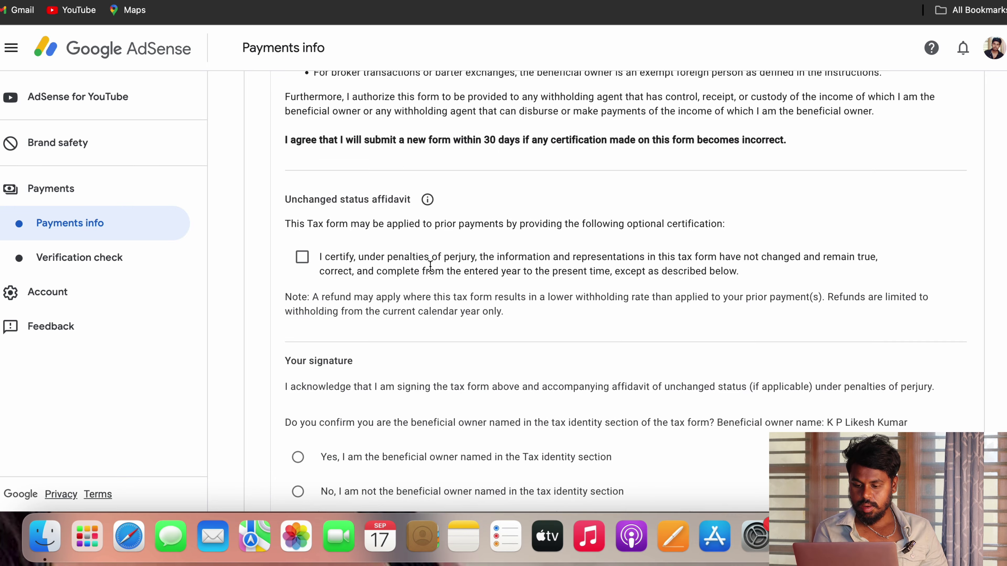
pyautogui.scroll(-5, 430, 265)
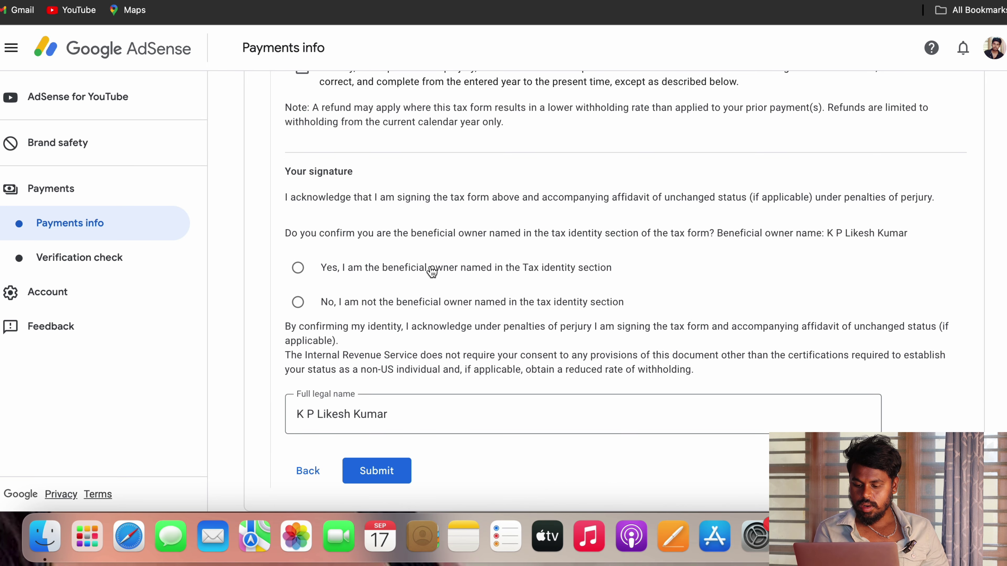
pyautogui.scroll(15, 432, 272)
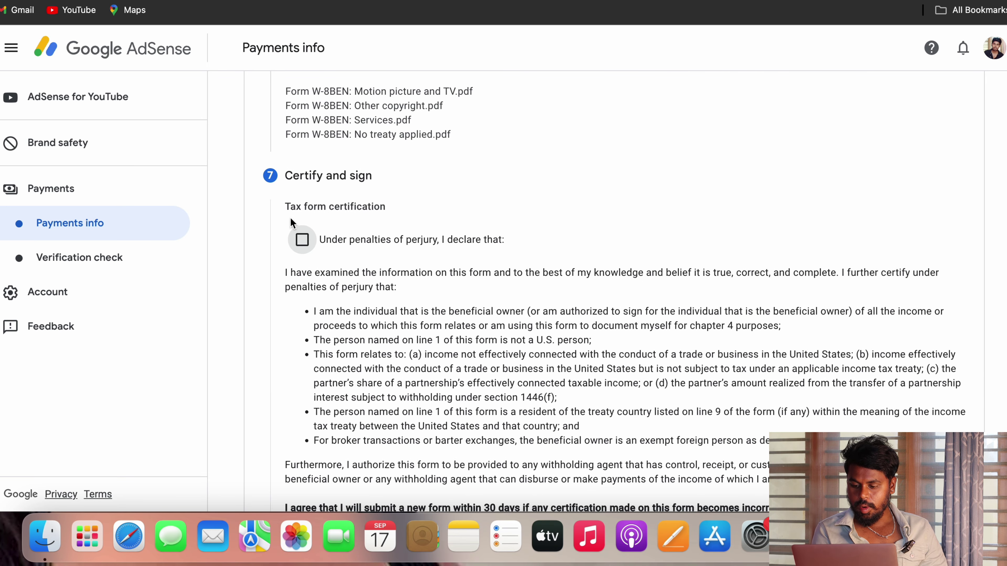
pyautogui.click(302, 240)
pyautogui.scroll(-10, 408, 266)
pyautogui.scroll(8, 408, 266)
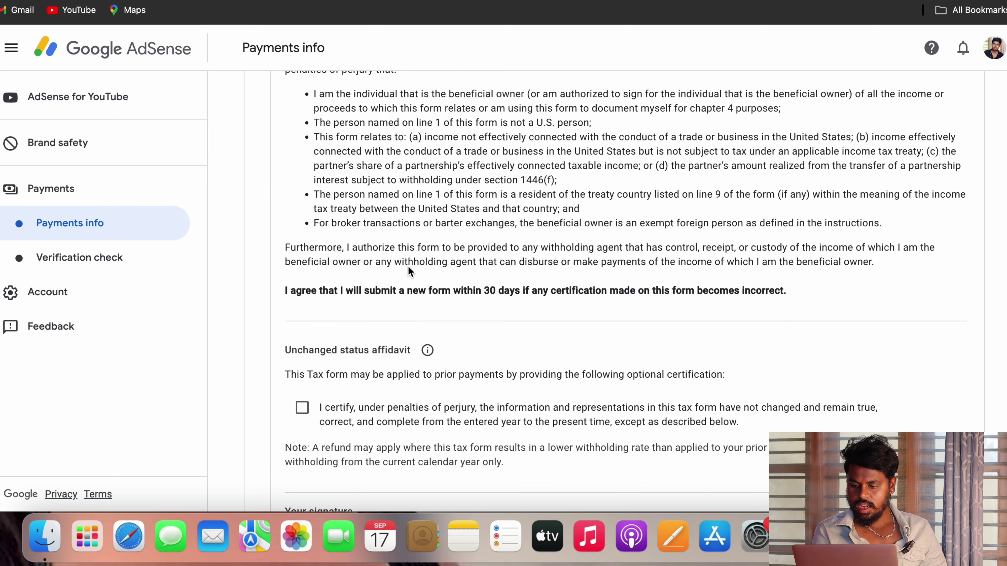
pyautogui.click(302, 177)
pyautogui.scroll(-2, 412, 254)
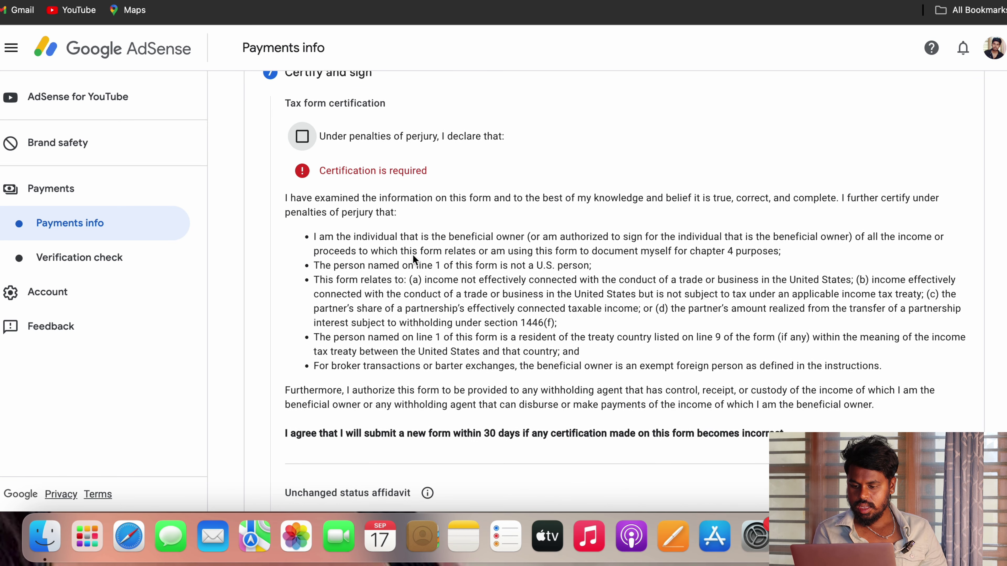
pyautogui.click(302, 125)
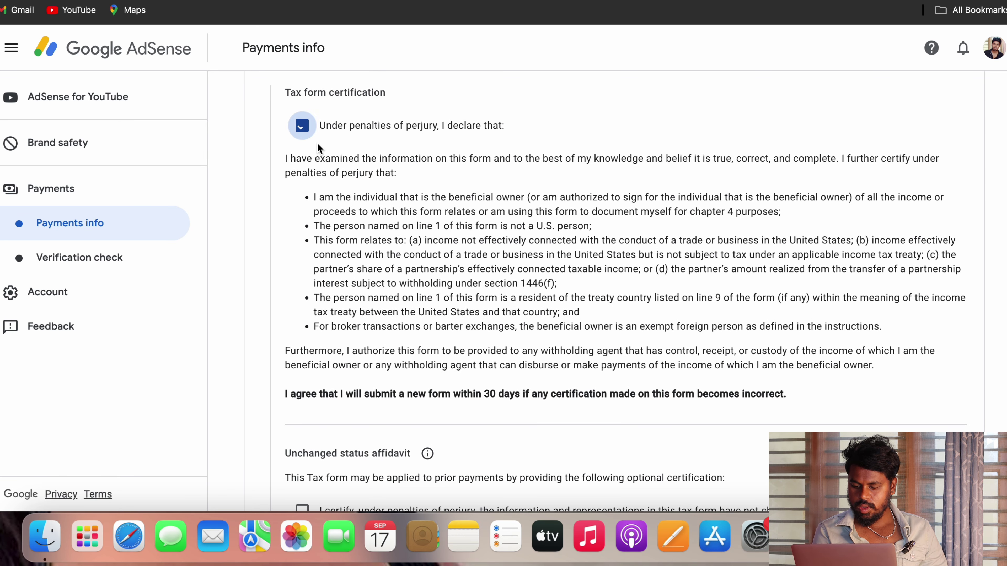
# - Confirm being the beneficial owner named in the Tax identity section, leave the optional unchanged status affidavit unchecked, and submit the tax form
pyautogui.scroll(-2, 425, 224)
pyautogui.scroll(-7, 425, 224)
pyautogui.scroll(7, 312, 218)
pyautogui.scroll(-5, 312, 218)
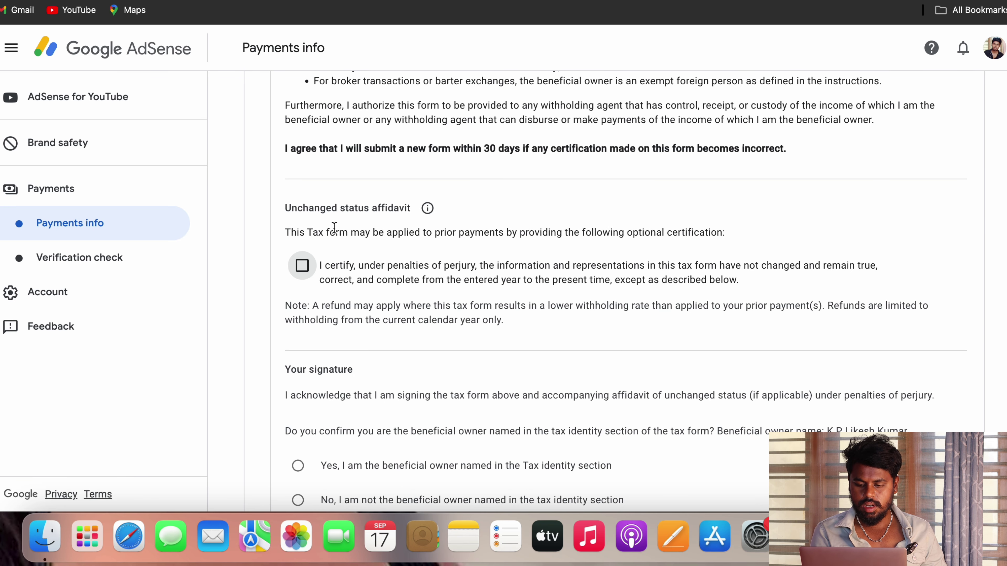
pyautogui.scroll(-5, 391, 229)
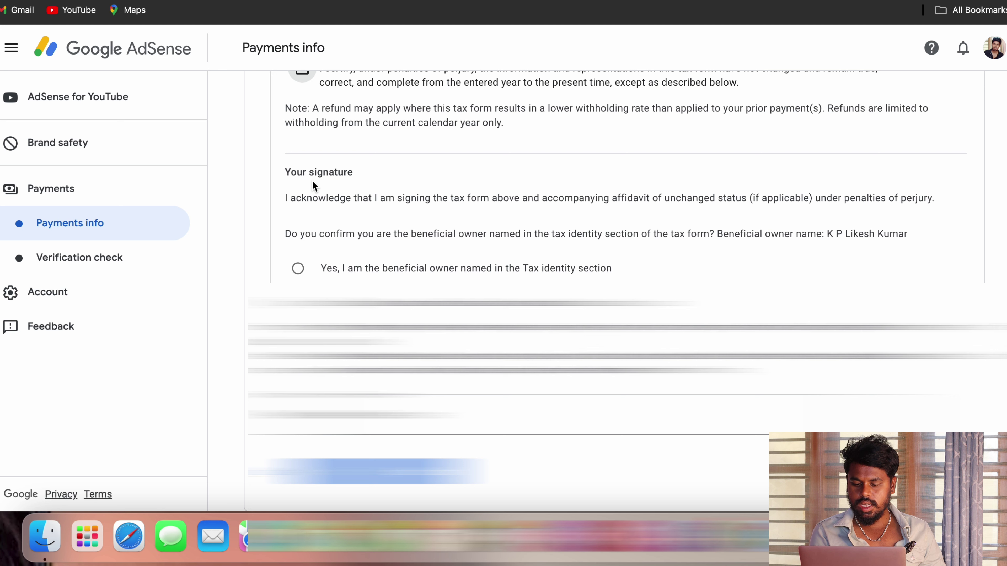
pyautogui.click(299, 271)
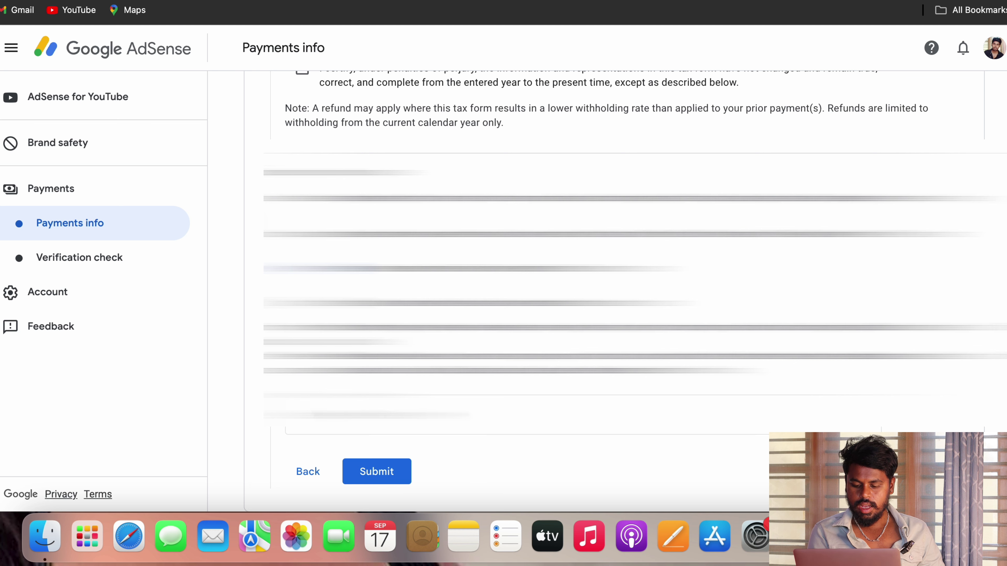
pyautogui.click(377, 472)
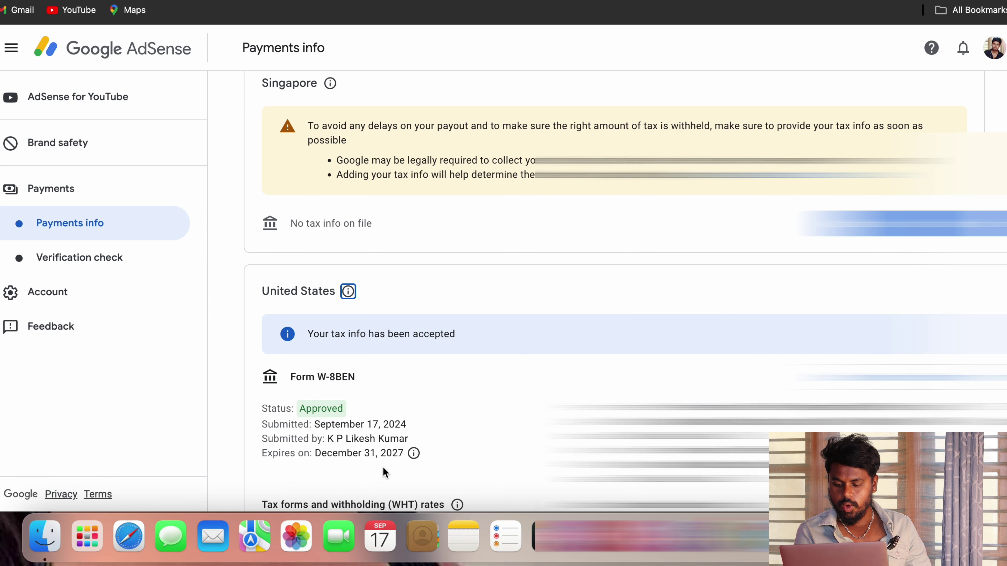
# - Check the submitted United States W-8BEN form's status and withholding rates, and switch to the channel content page in YouTube Studio
pyautogui.scroll(-2, 497, 357)
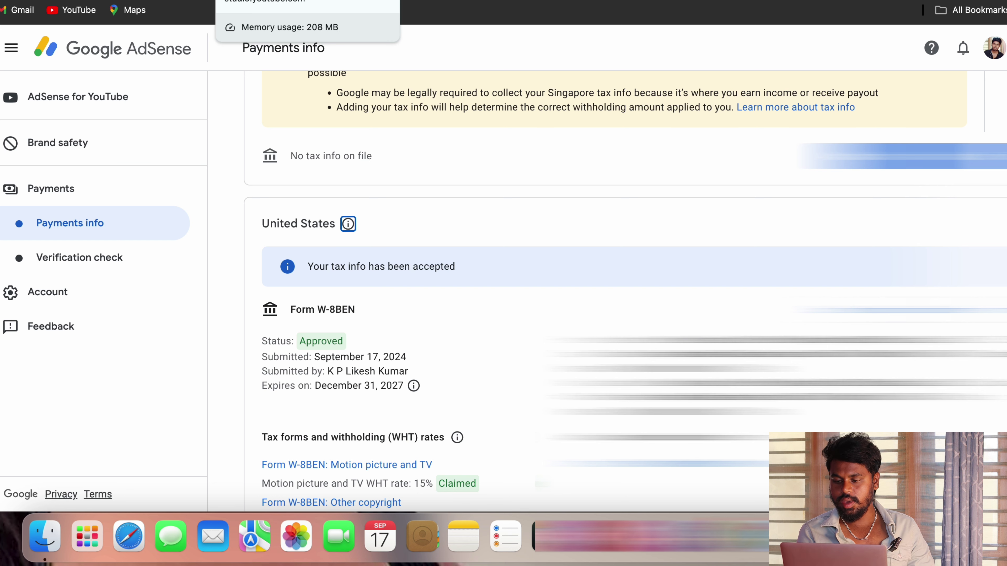
pyautogui.click(278, 1)
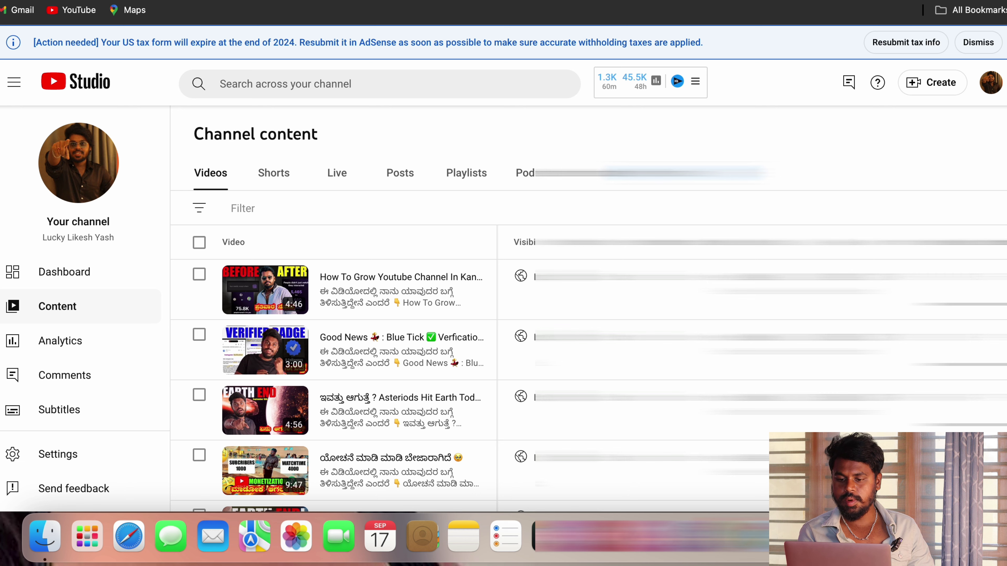